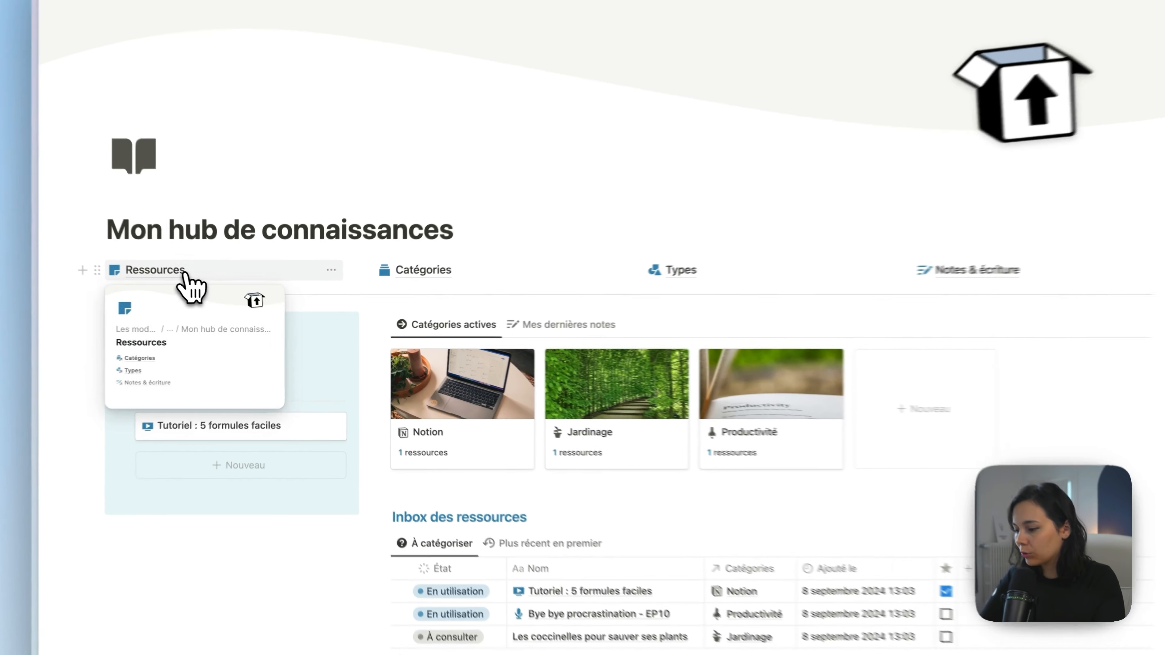
# View the finished hub's Ressources page and follow its link to Catégories
pyautogui.click(193, 281)
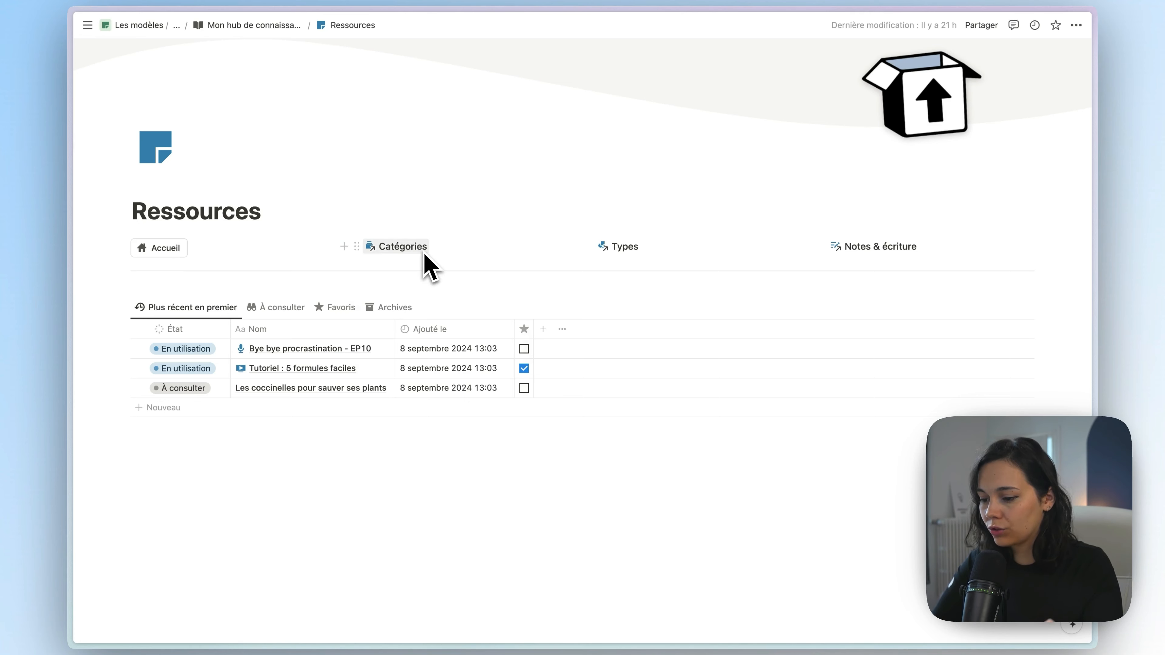
pyautogui.click(403, 248)
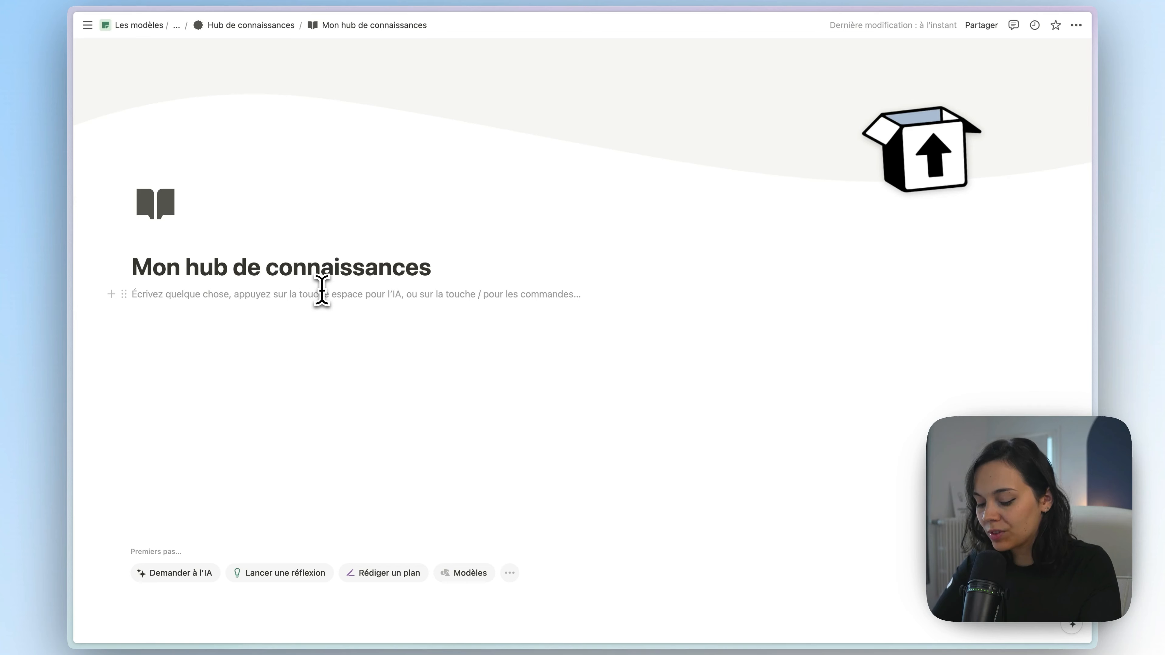
# Insert a four-column block under the page title and fill the columns with Ressources, Catégories, Types and Notes
pyautogui.write('/4')
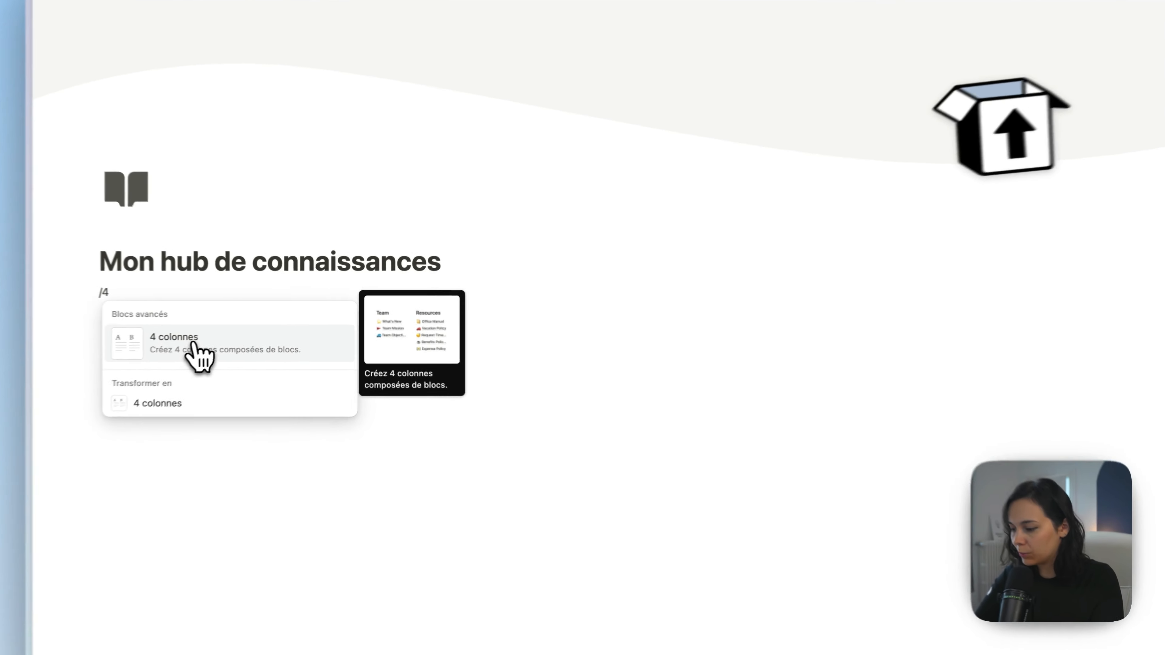
pyautogui.click(201, 341)
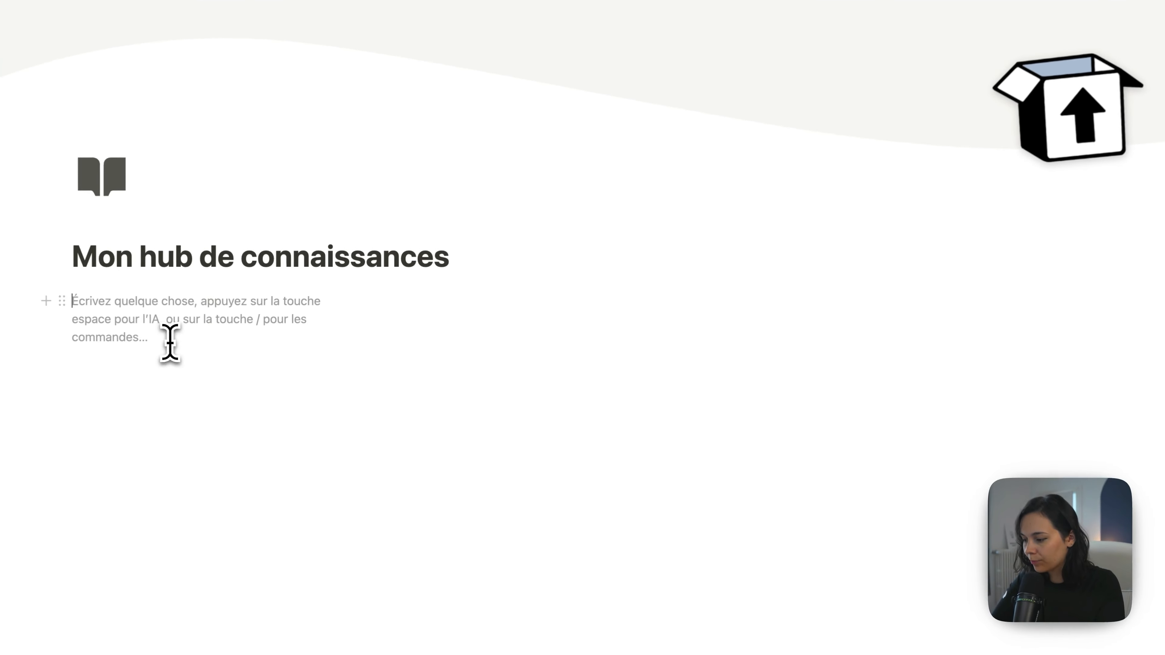
pyautogui.write('Ressources')
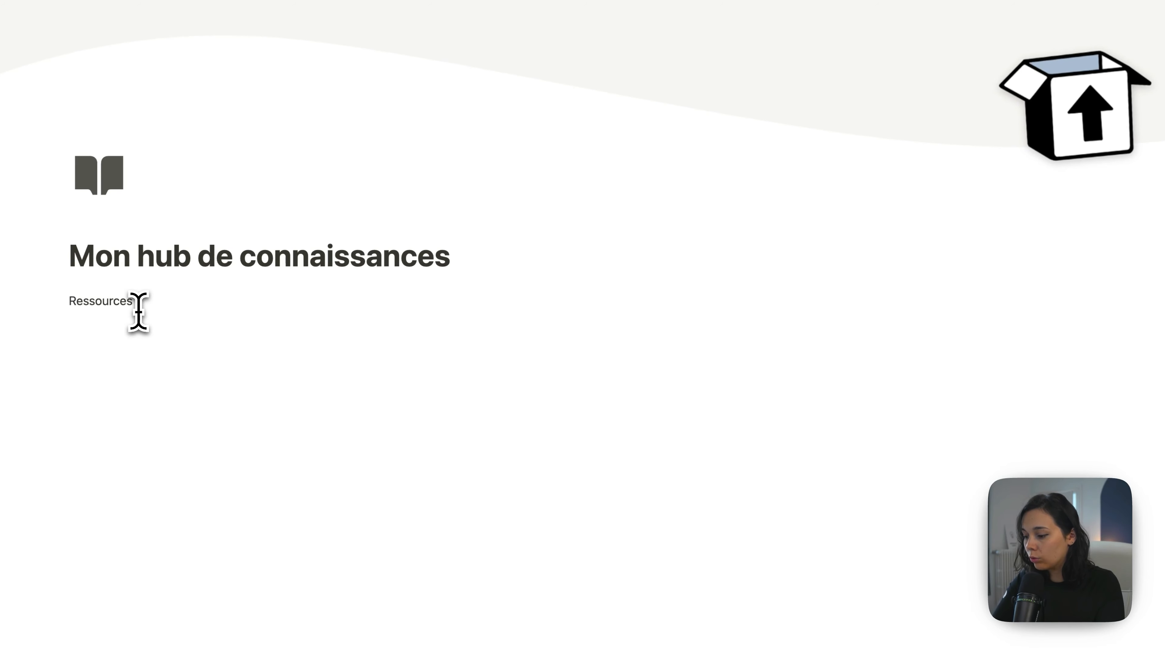
pyautogui.click(464, 312)
pyautogui.write('Catégories')
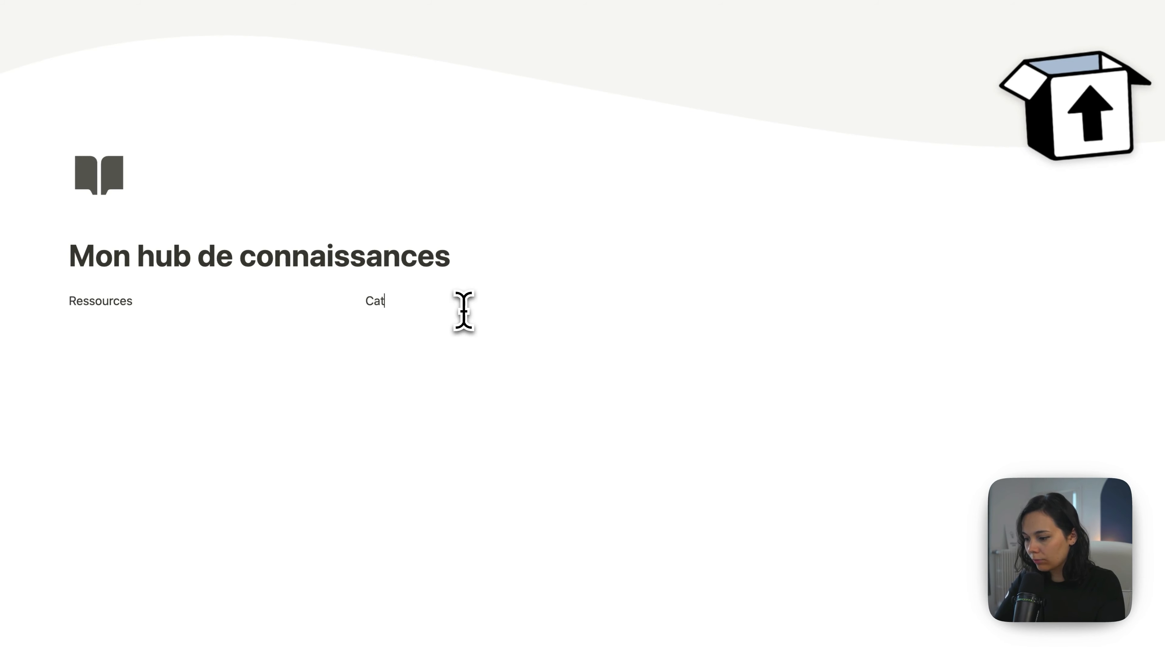
pyautogui.click(641, 305)
pyautogui.write('Y')
pyautogui.press('BackSpace')
pyautogui.write('Types')
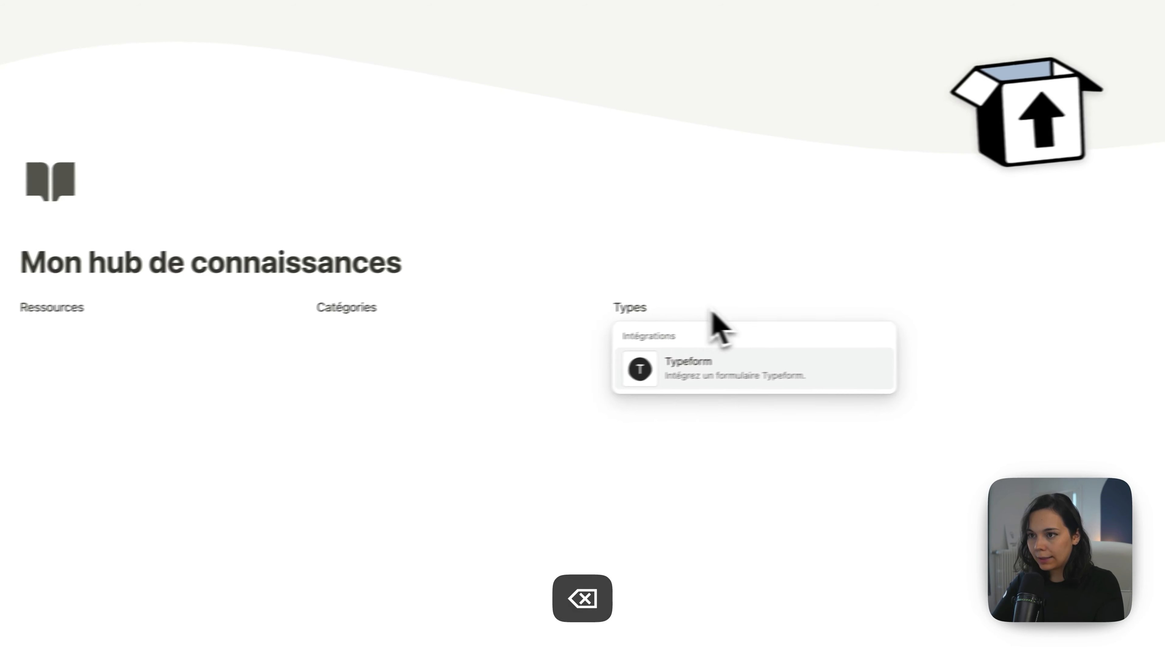
pyautogui.click(996, 305)
pyautogui.write('Notes')
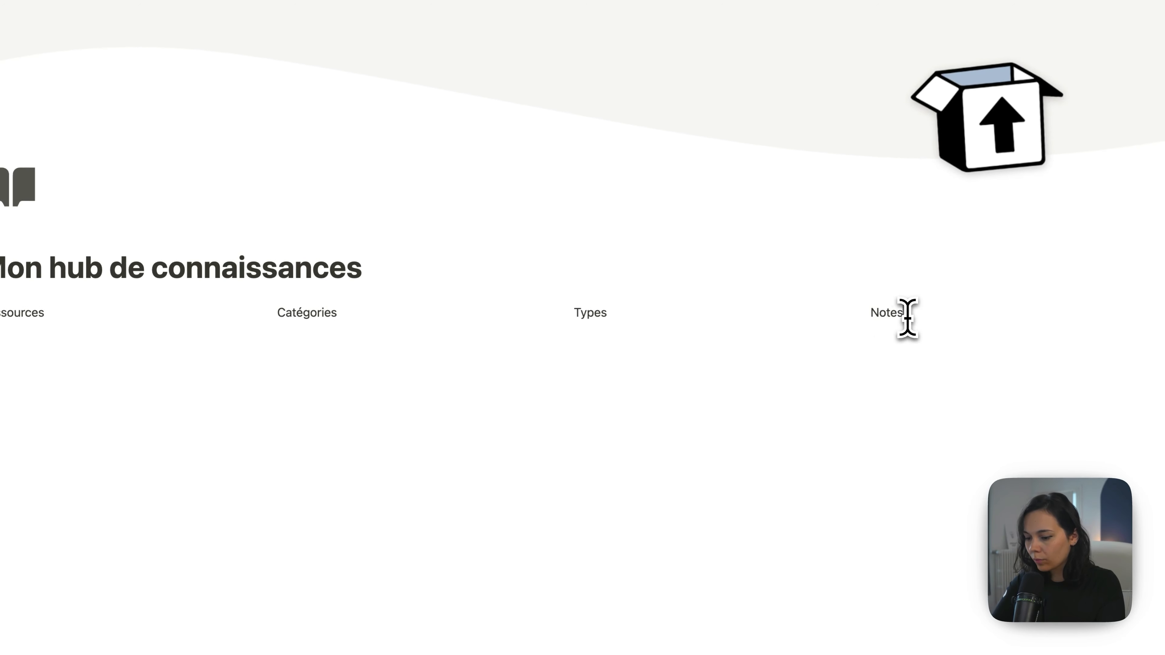
# Convert the four column texts into pages and add a divider beneath them
pyautogui.moveTo(46, 300); pyautogui.dragTo(931, 317)
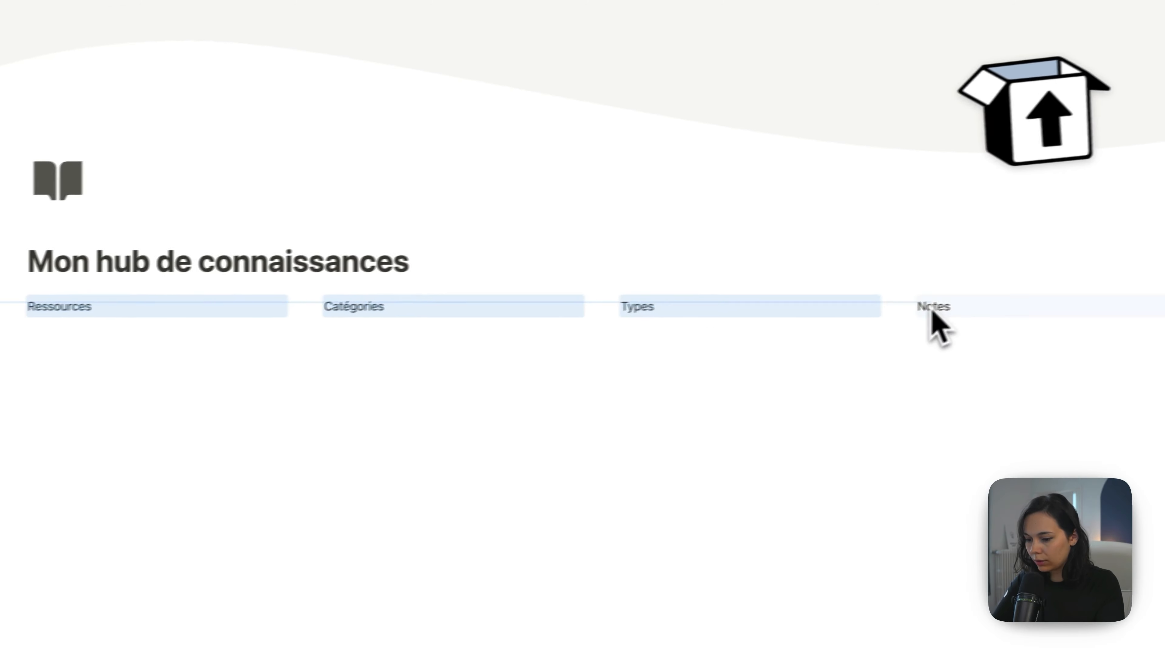
pyautogui.rightClick(160, 308)
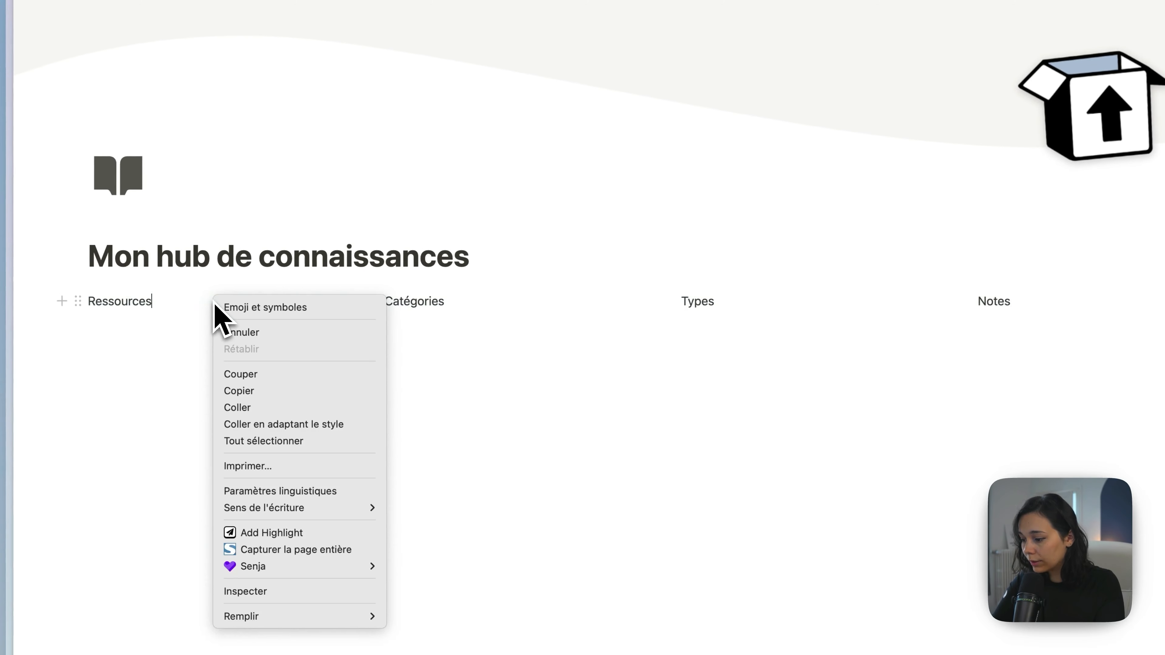
pyautogui.press('Escape')
pyautogui.click(78, 301)
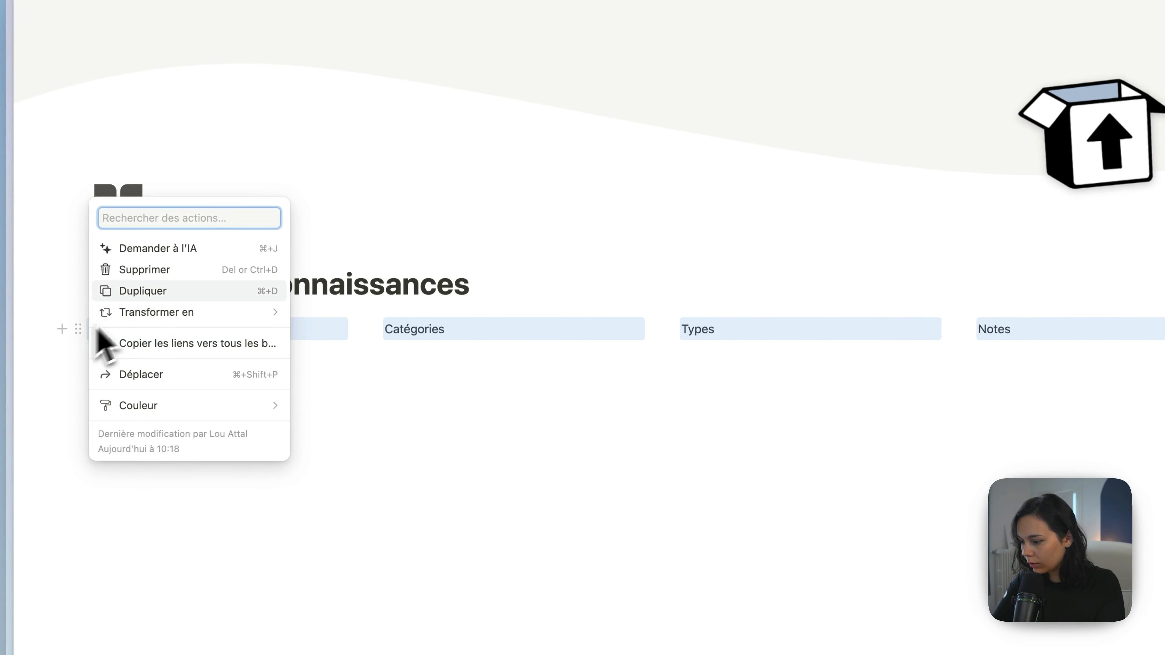
pyautogui.moveTo(159, 314)
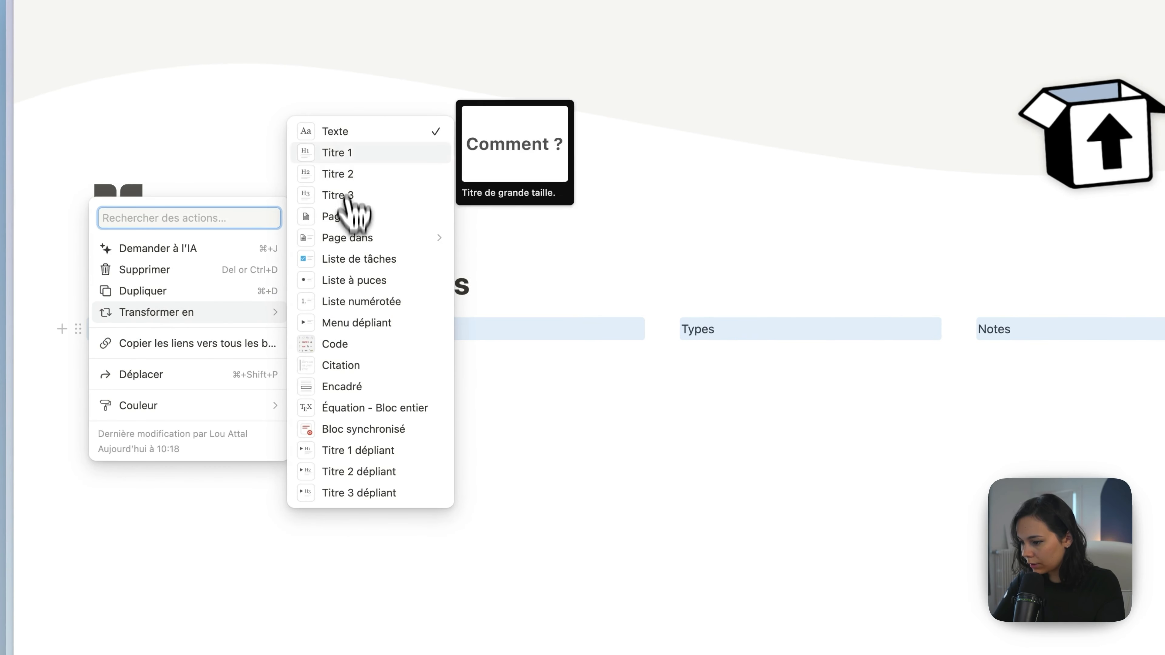
pyautogui.click(345, 220)
pyautogui.click(483, 271)
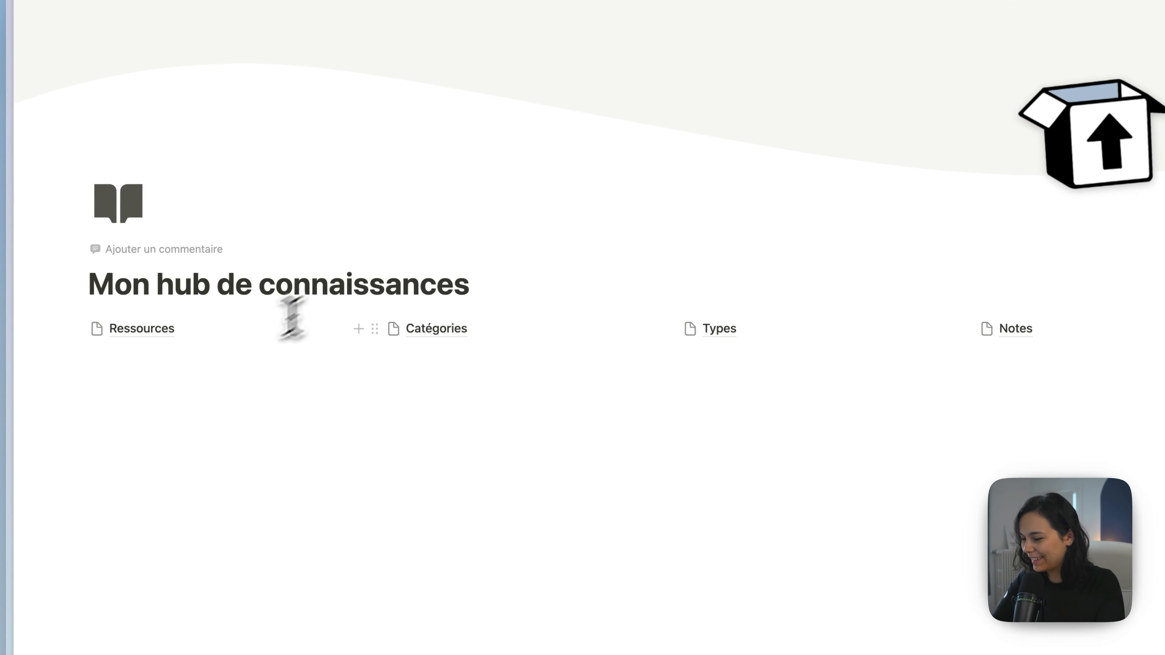
pyautogui.click(178, 398)
pyautogui.write('---')
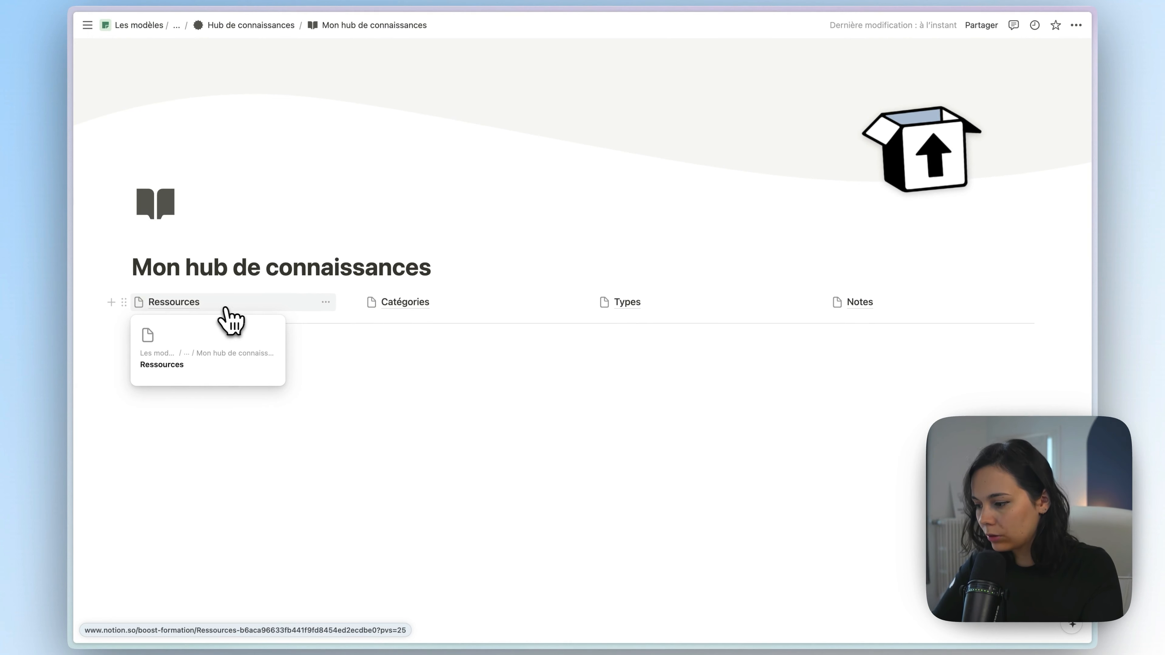
# Open the Ressources page and set it to full width
pyautogui.click(245, 308)
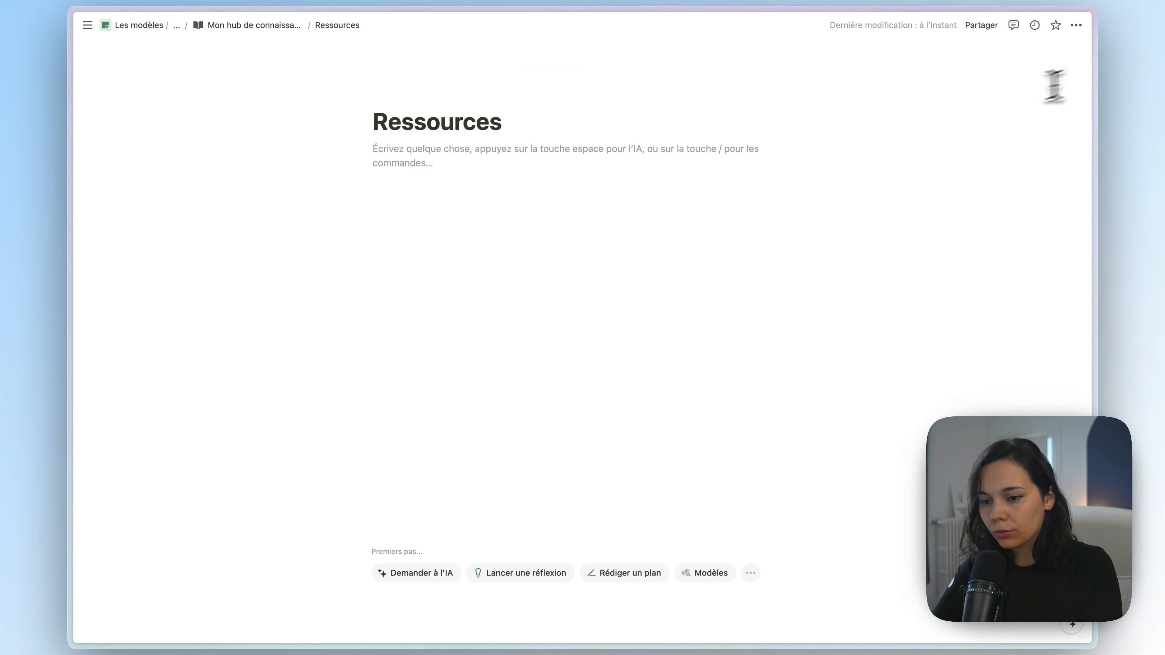
pyautogui.click(1077, 24)
pyautogui.click(975, 111)
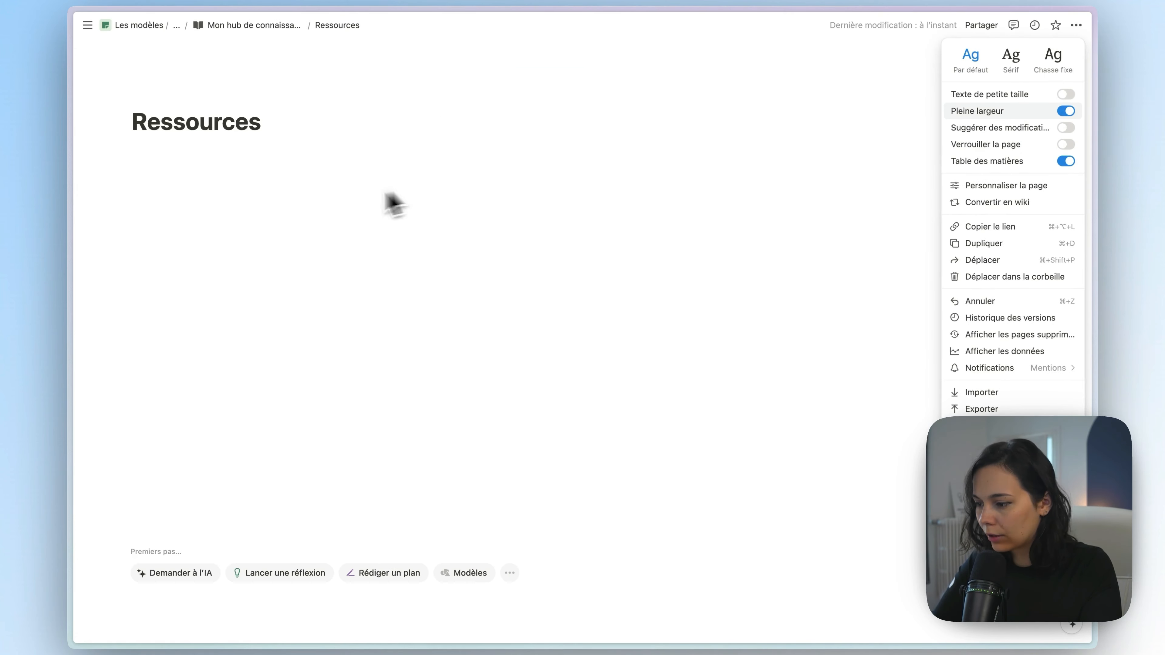
# Paste the copied divider and « Plus récent en premier » resources table into the page body
pyautogui.click(388, 203)
pyautogui.press('super+v')
pyautogui.click(752, 210)
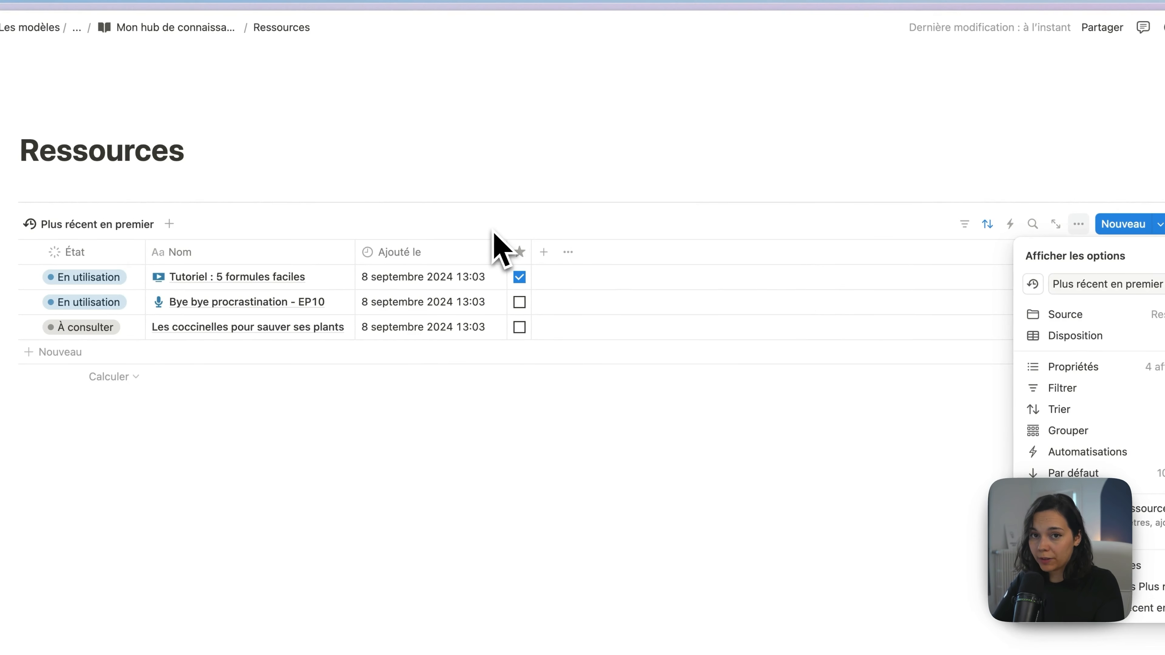
pyautogui.click(436, 226)
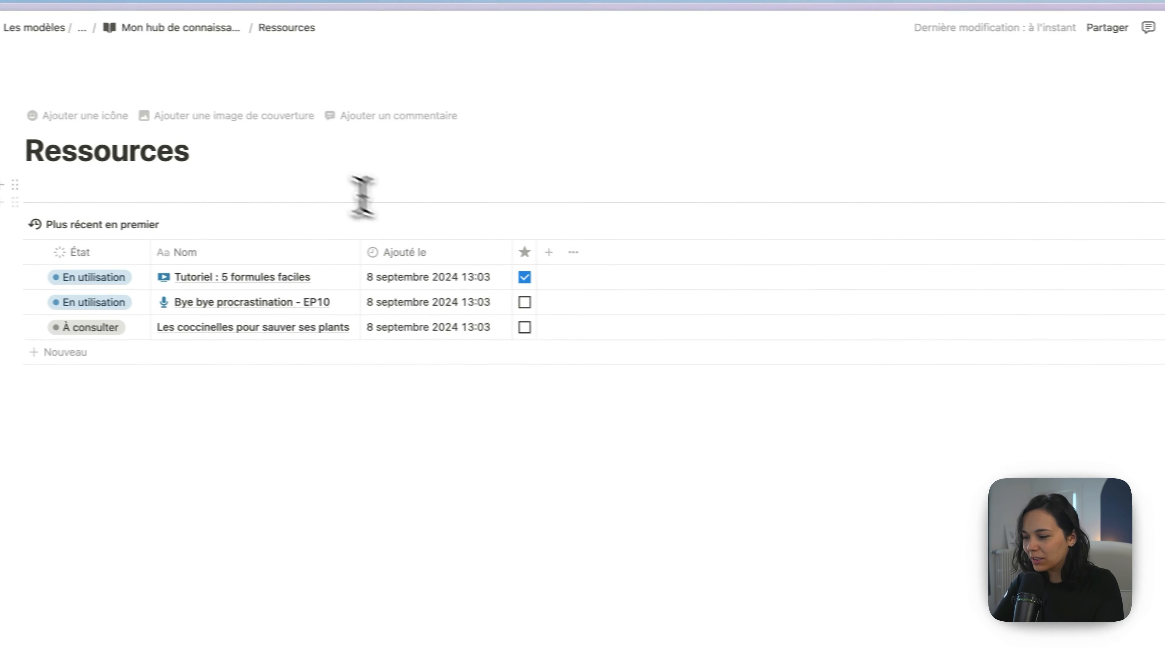
# Insert a four-column block between the Ressources title and the divider above the table
pyautogui.click(208, 162)
pyautogui.click(163, 191)
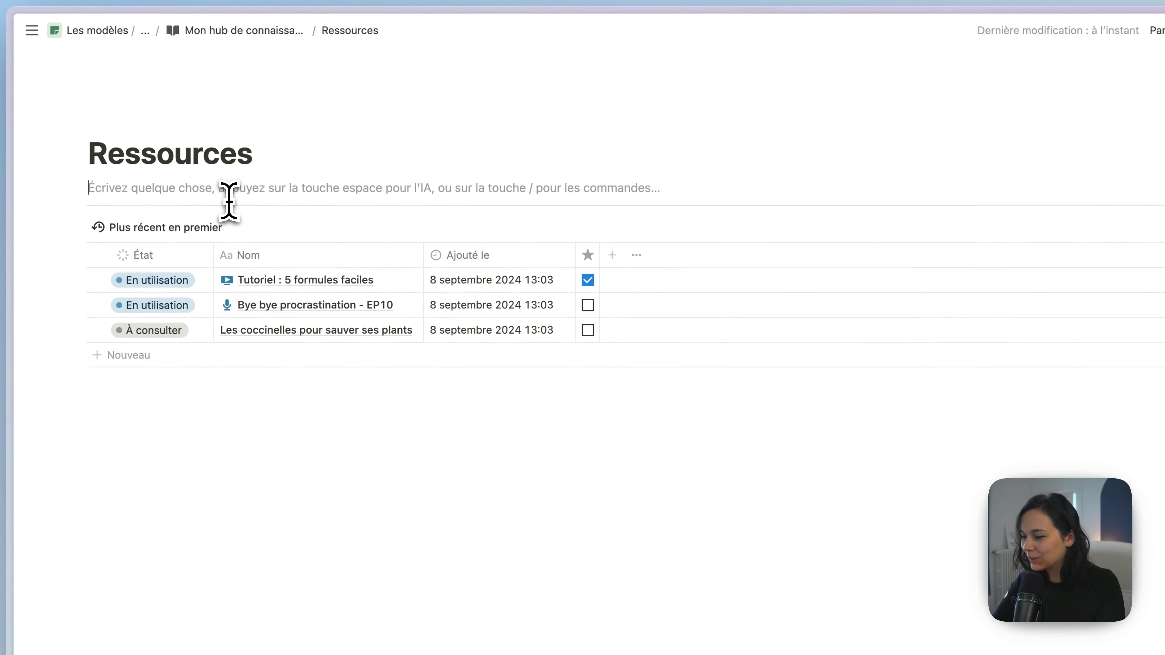
pyautogui.press('Return')
pyautogui.press('BackSpace')
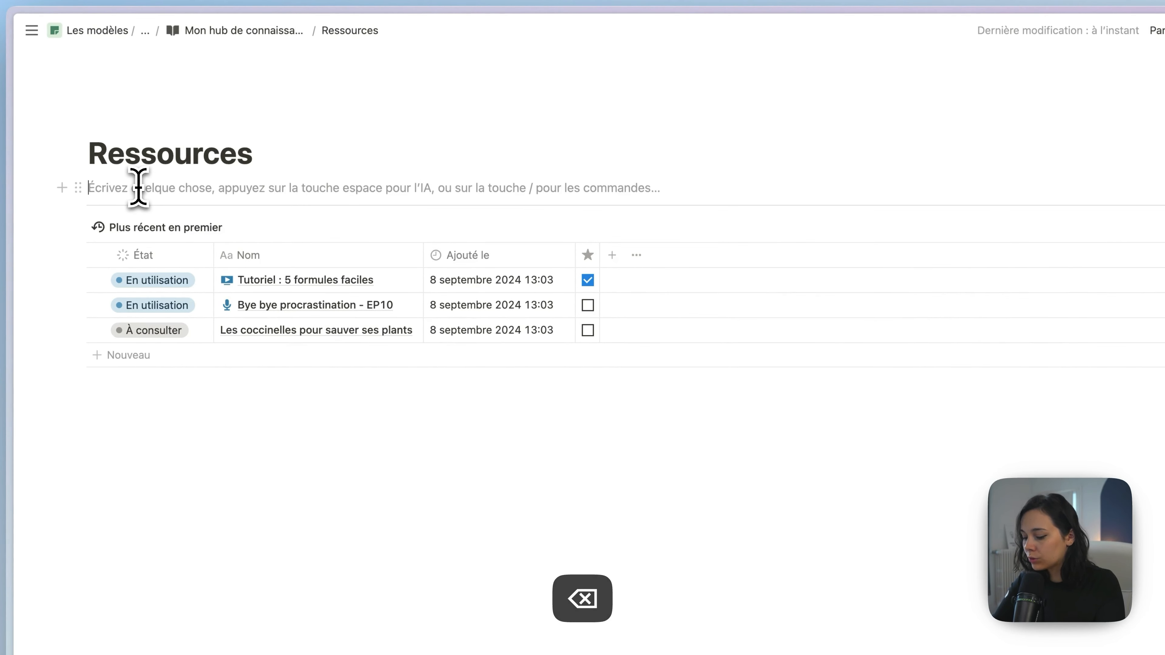
pyautogui.write('/4')
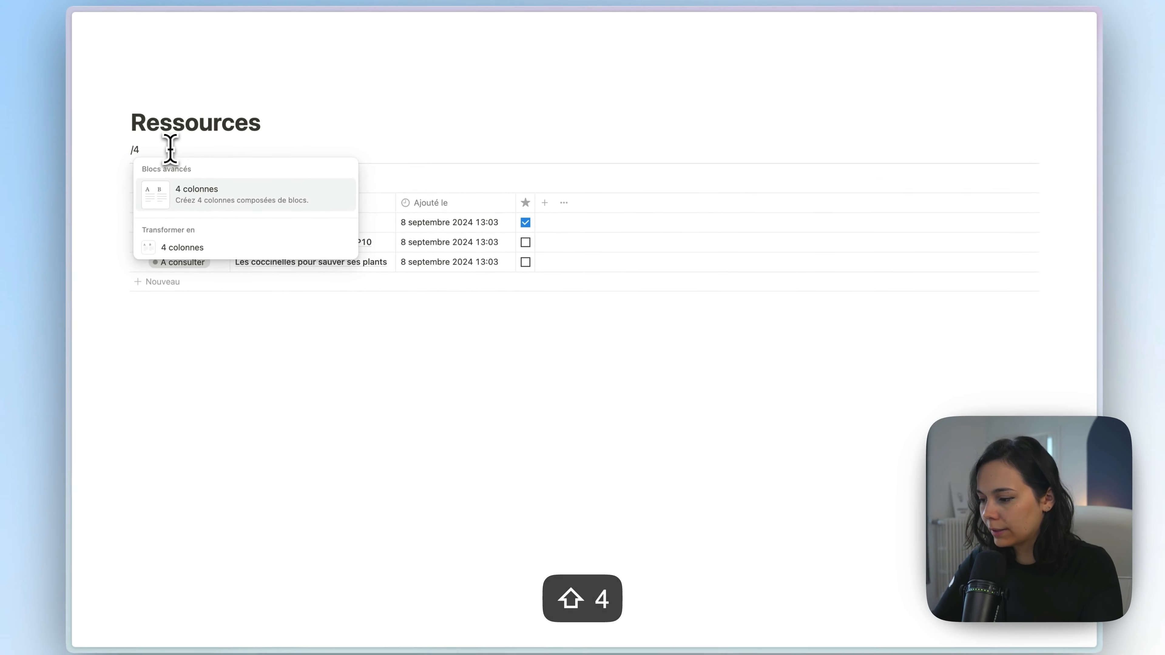
pyautogui.click(215, 206)
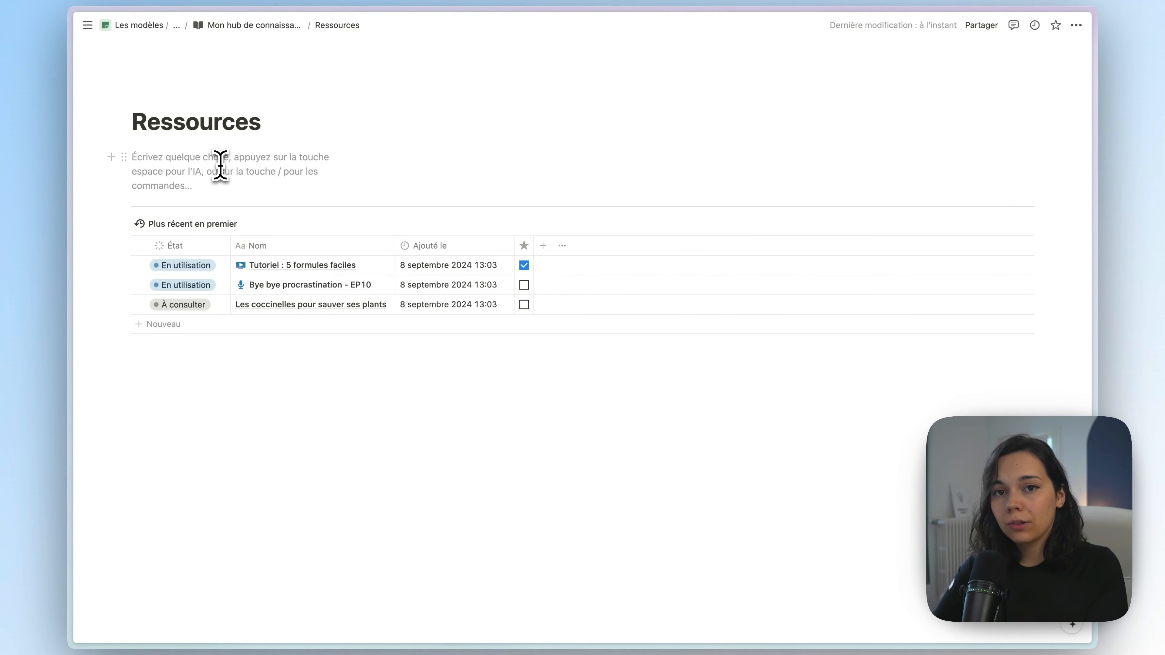
# Link the hub's new Catégories, Types and Notes pages in the second, third and fourth columns, leaving the first column empty
pyautogui.click(362, 161)
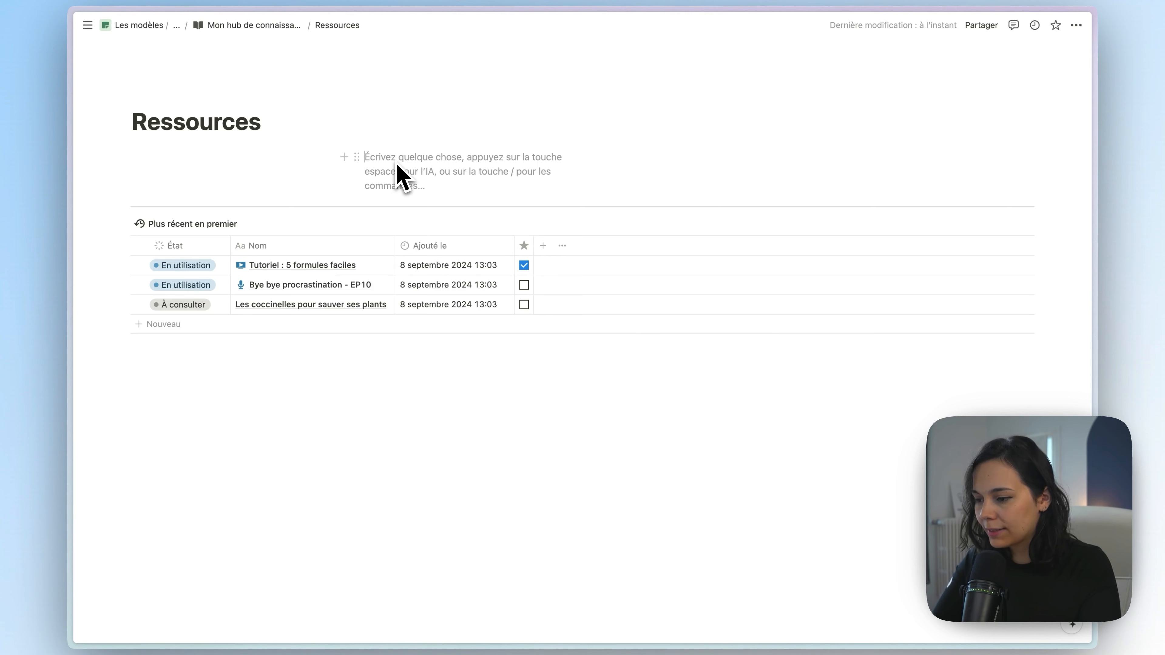
pyautogui.write('+caté')
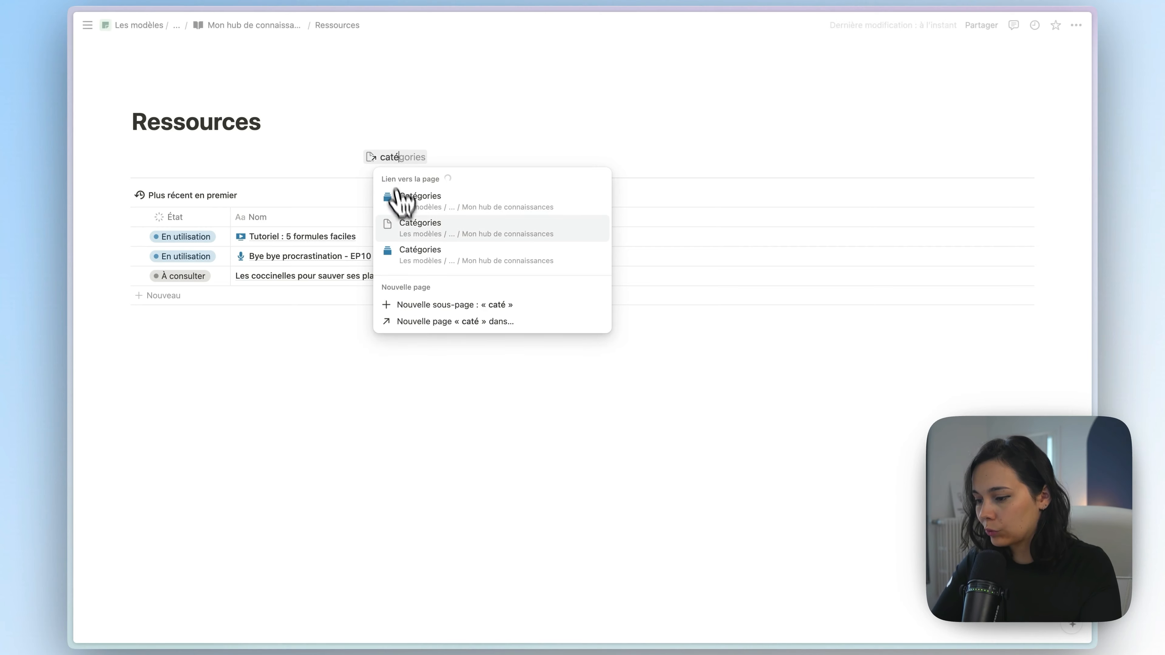
pyautogui.click(429, 232)
pyautogui.click(641, 151)
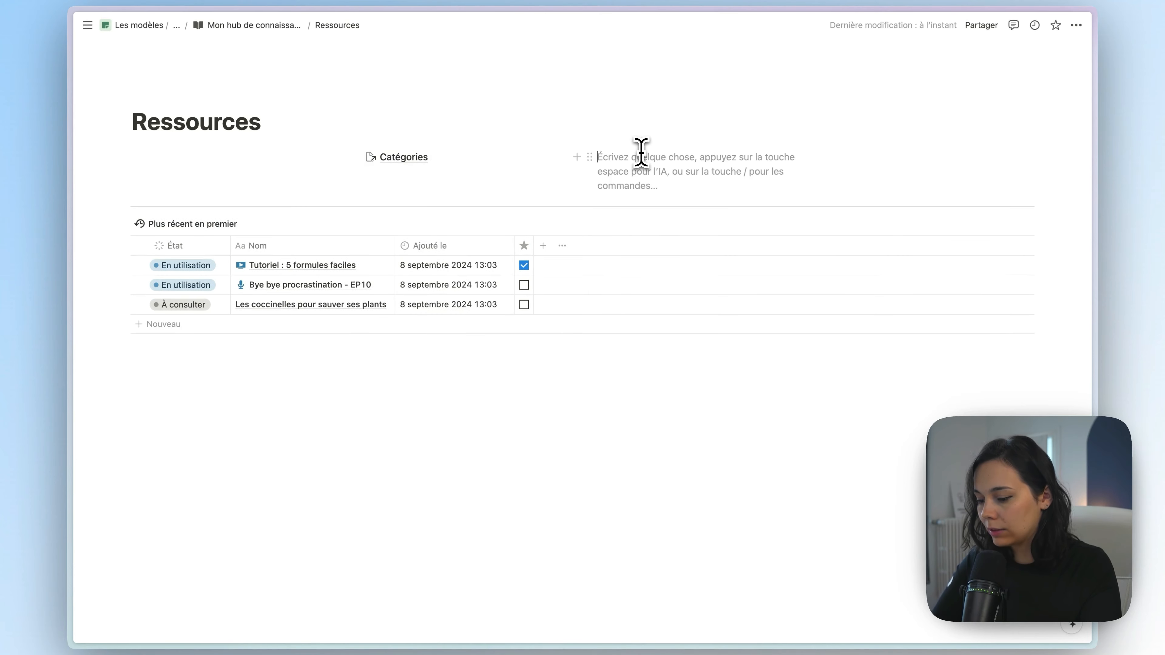
pyautogui.write('@')
pyautogui.press('BackSpace')
pyautogui.write('@types')
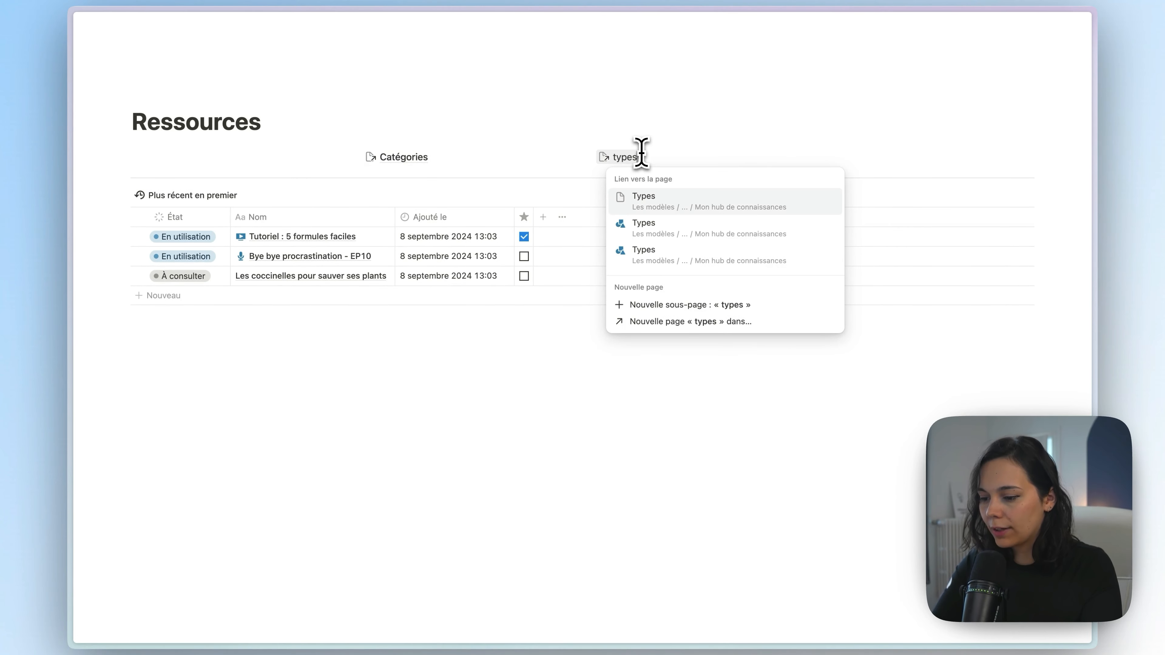
pyautogui.click(674, 202)
pyautogui.click(887, 171)
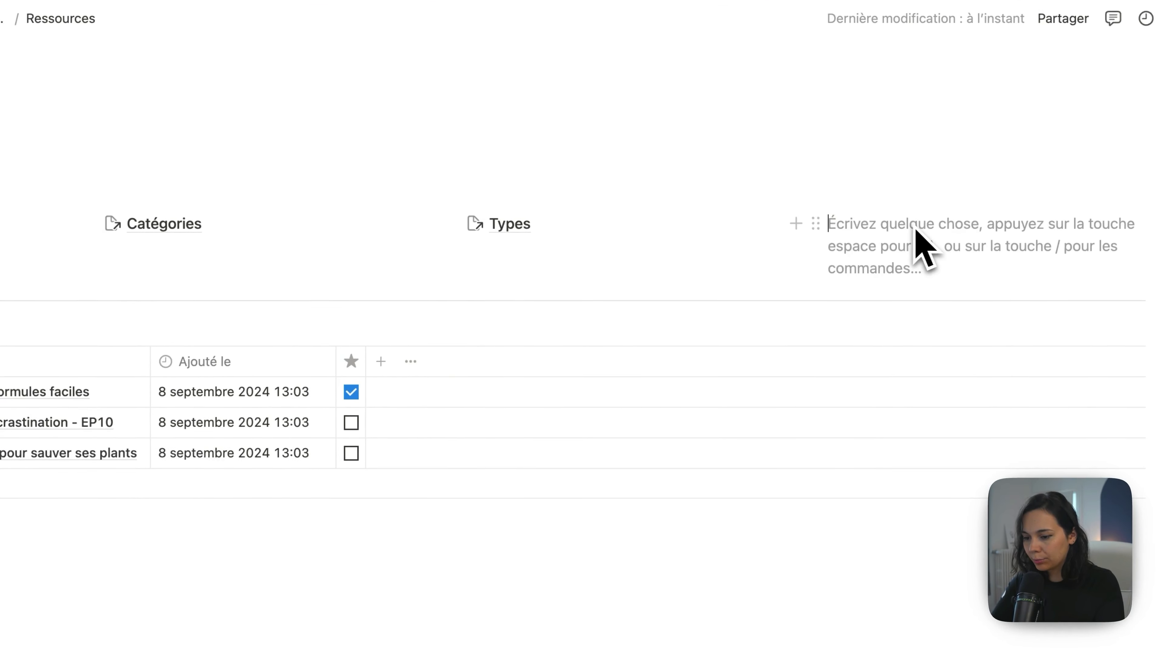
pyautogui.write('@notes')
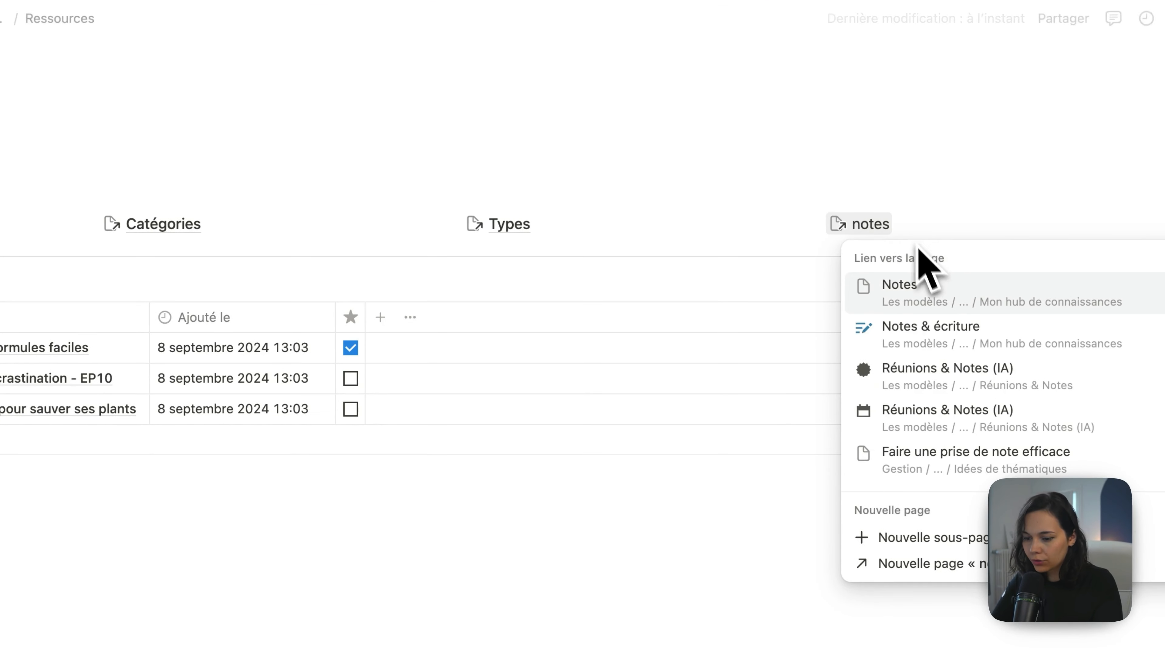
pyautogui.click(896, 299)
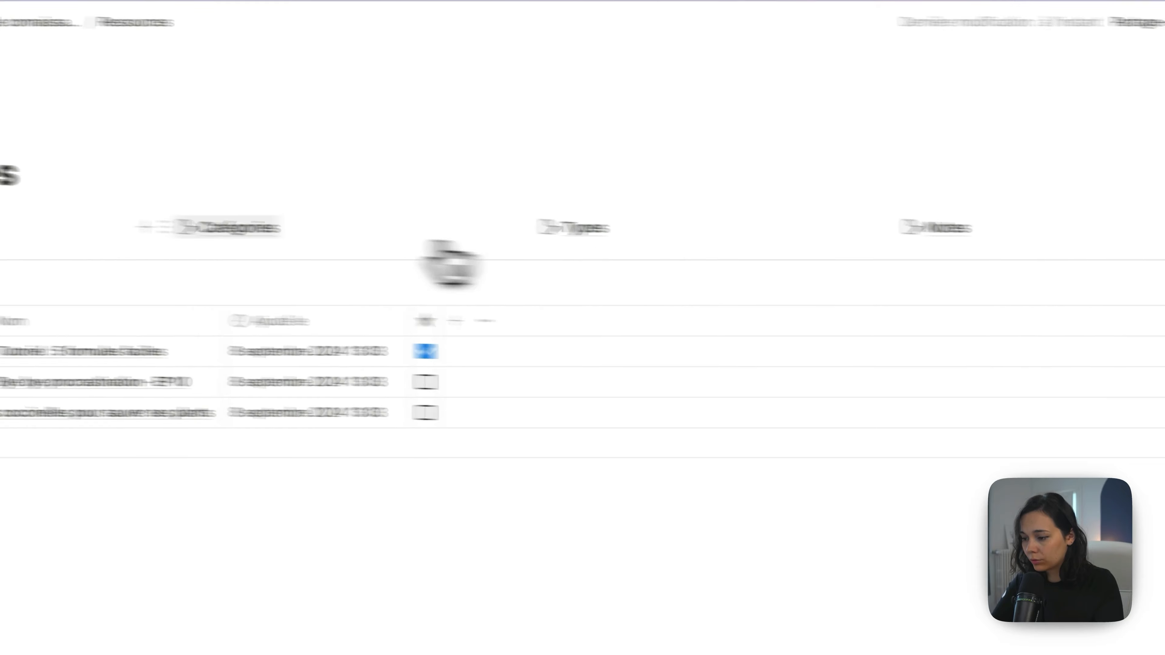
# Insert a button block (Bouton) in the empty first column of the Ressources page
pyautogui.click(444, 239)
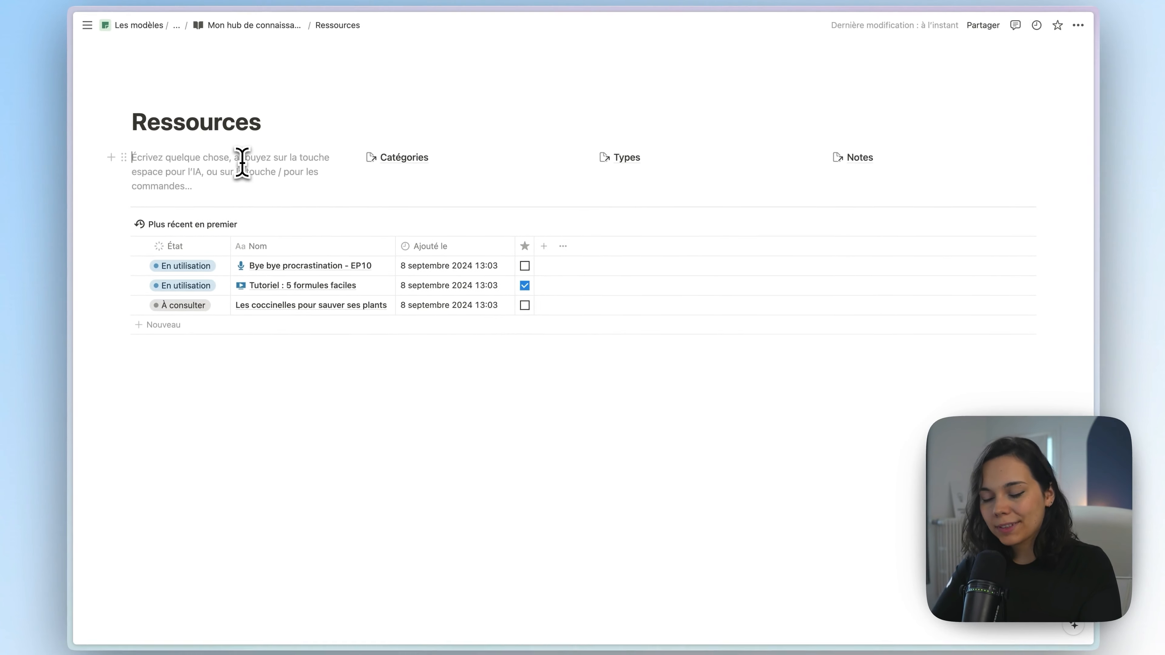
pyautogui.write('/bu')
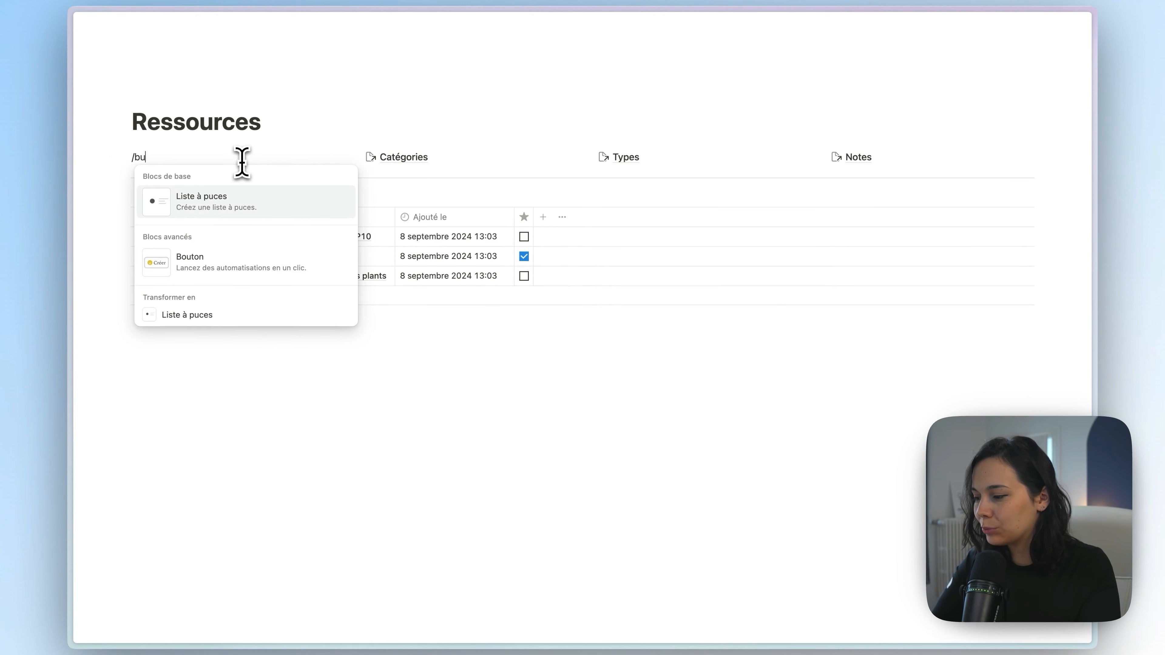
pyautogui.press('BackSpace')
pyautogui.write('out')
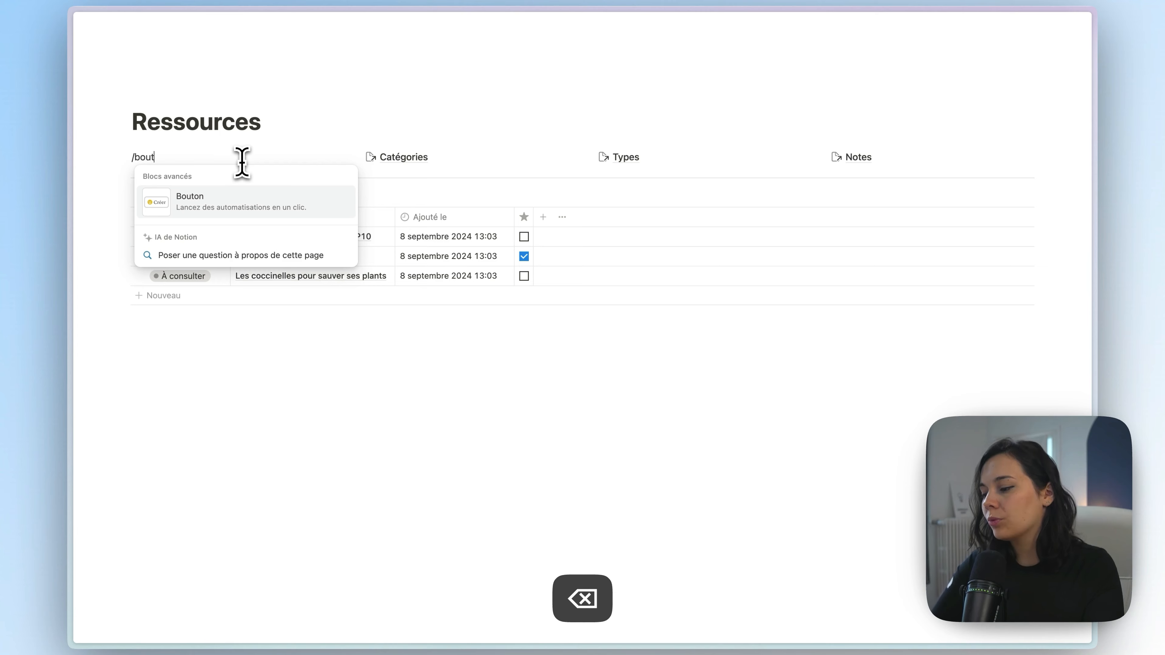
pyautogui.click(274, 212)
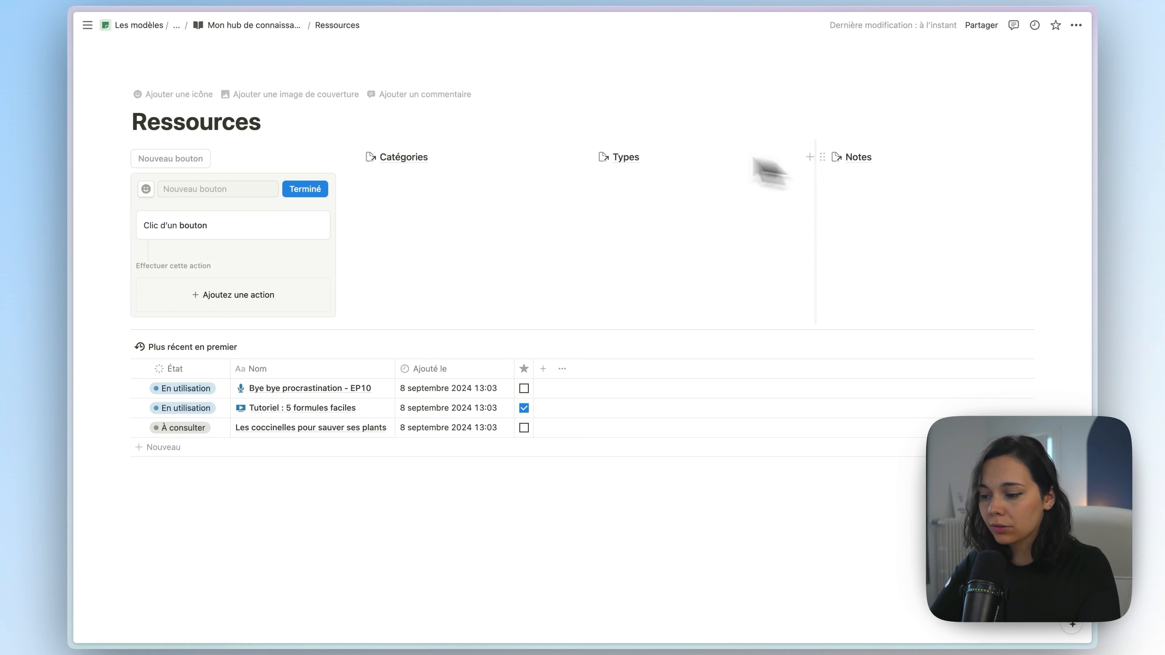
# Name the new button « Retour à l'accueil » and give it the plain house icon
pyautogui.click(225, 189)
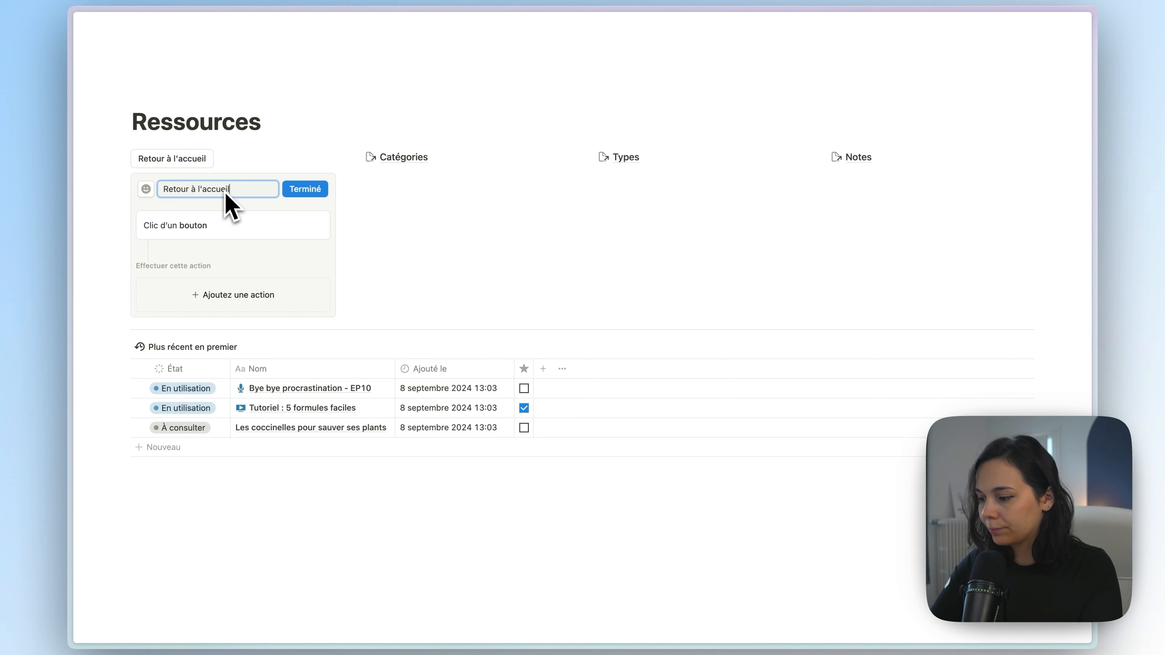
pyautogui.click(146, 189)
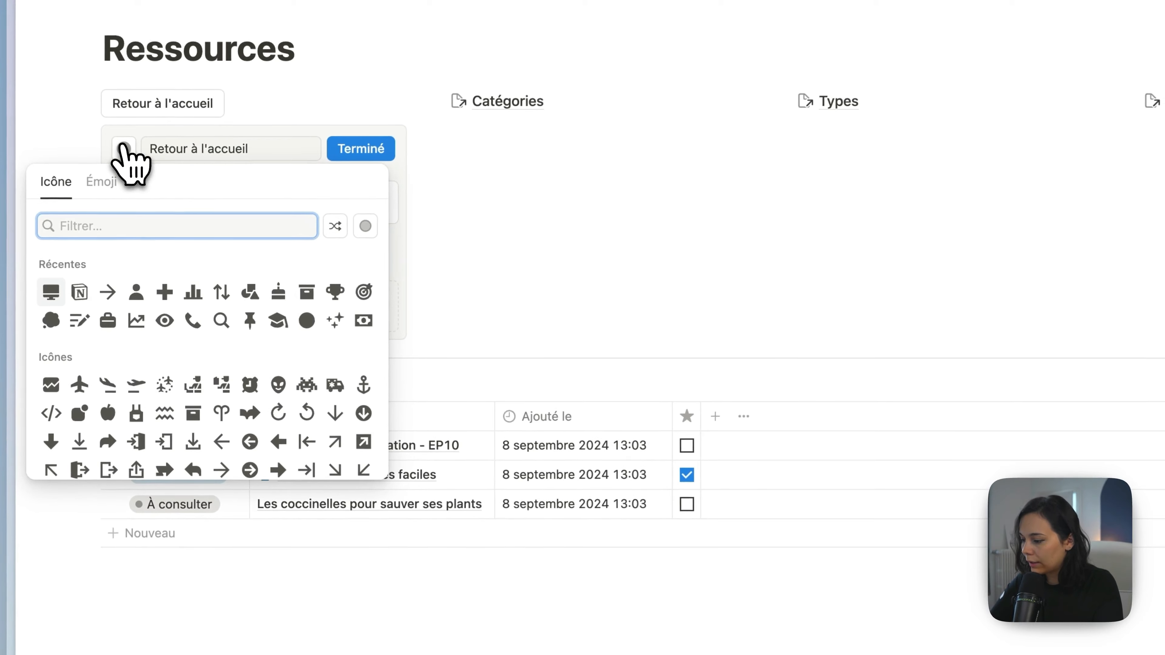
pyautogui.write('hous')
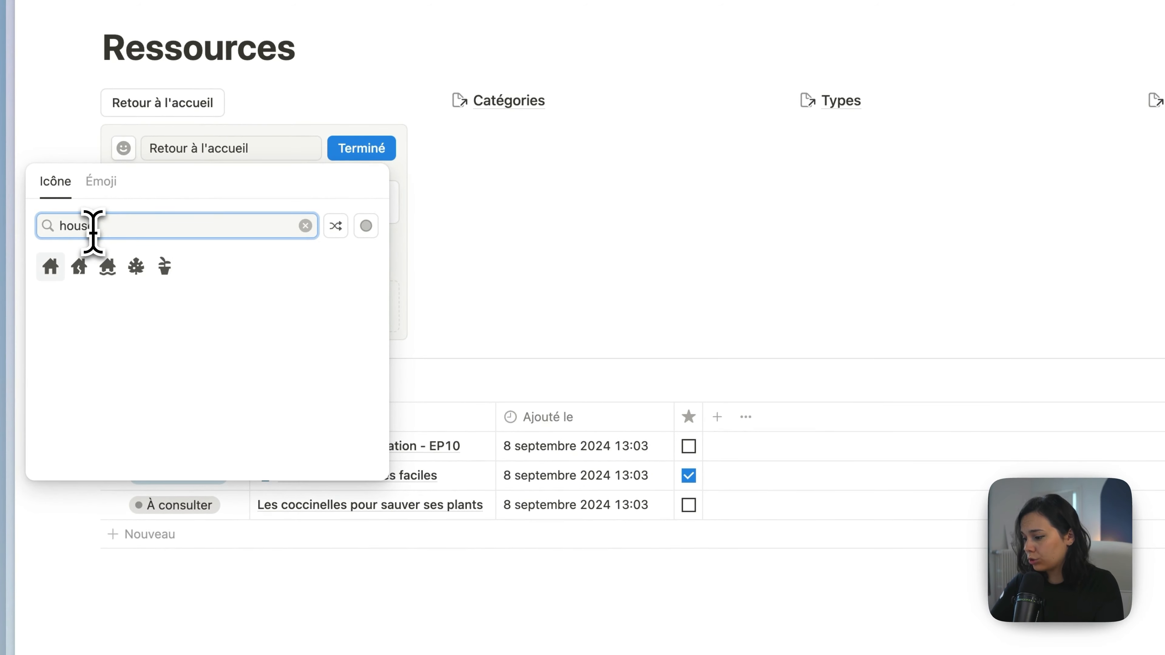
pyautogui.write('e')
pyautogui.click(51, 266)
# Add a button action that opens the « Mon hub de connaissances » page in Pleine page mode, and finish the button
pyautogui.click(228, 309)
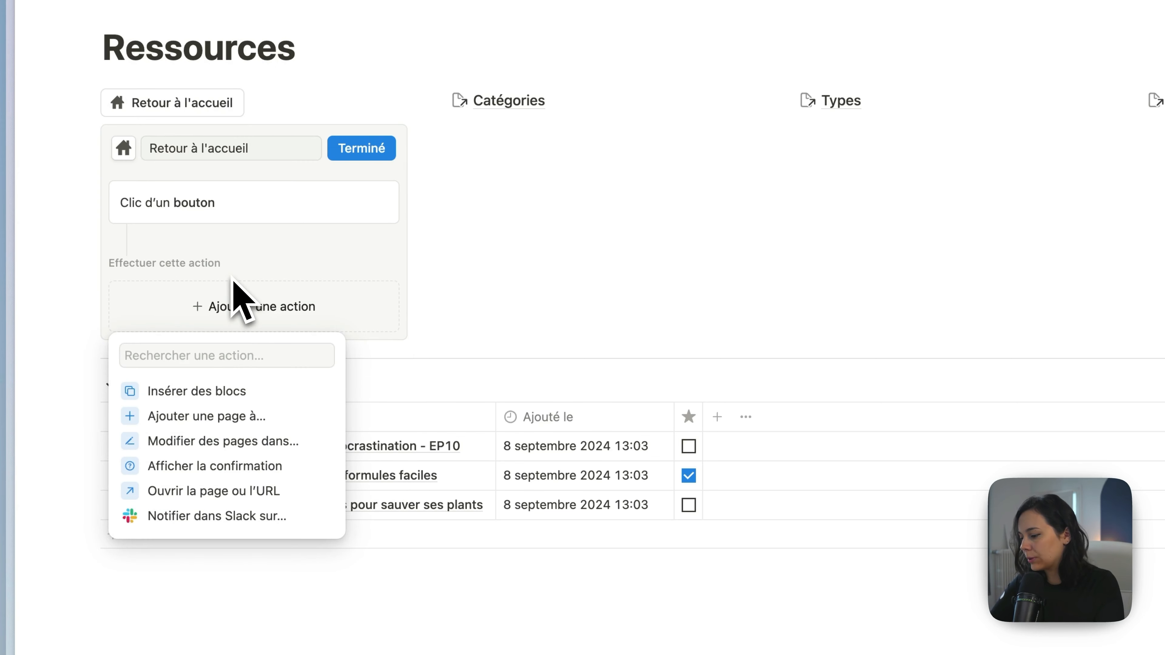
pyautogui.click(193, 491)
pyautogui.click(243, 314)
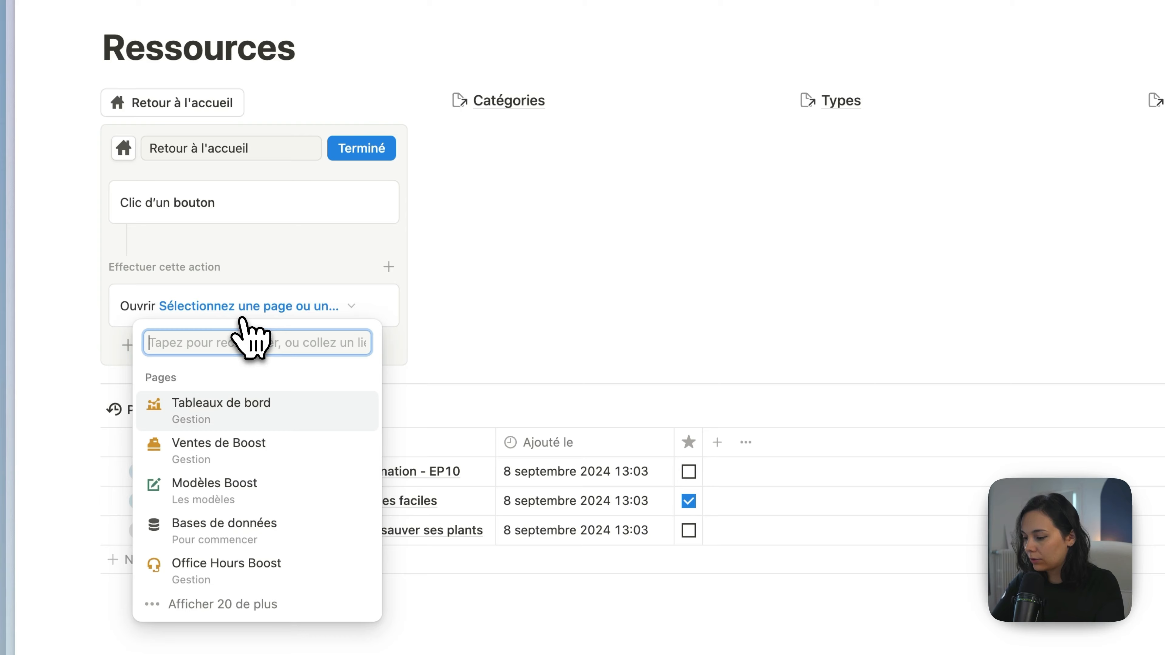
pyautogui.write('mon hub de connai')
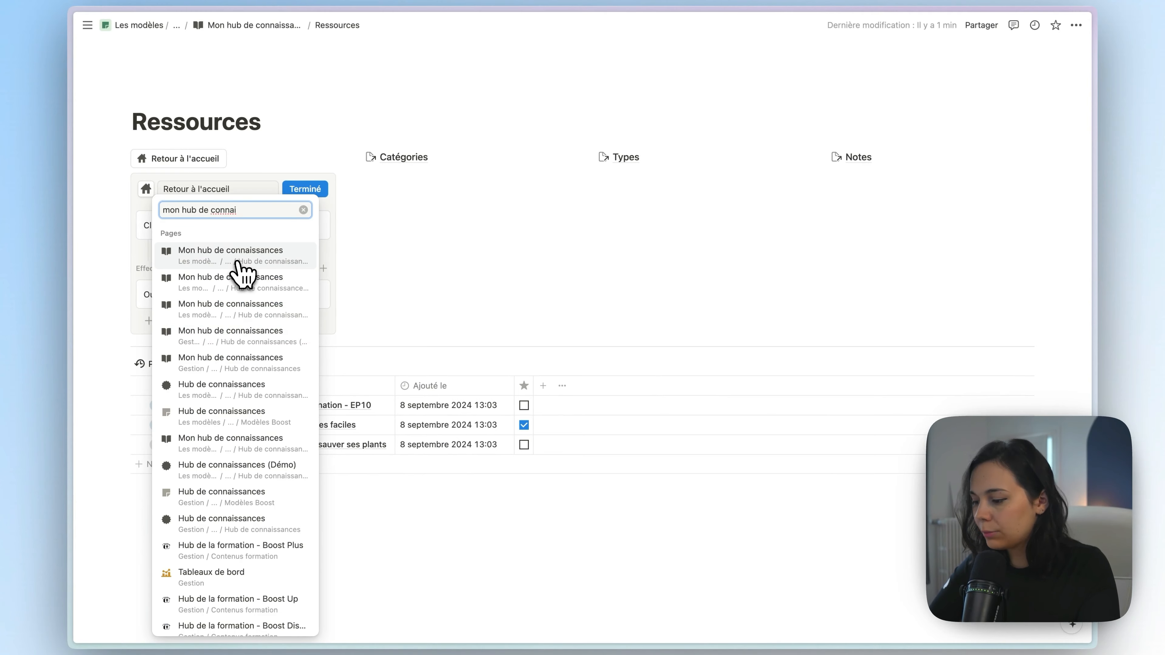
pyautogui.click(237, 262)
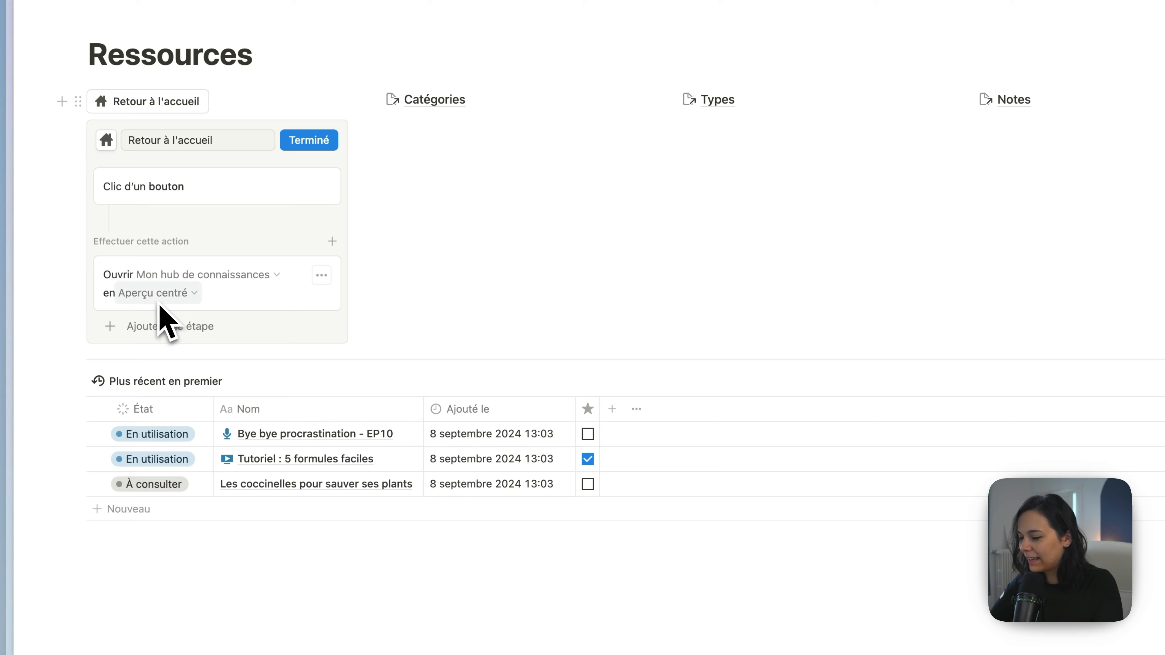
pyautogui.click(135, 294)
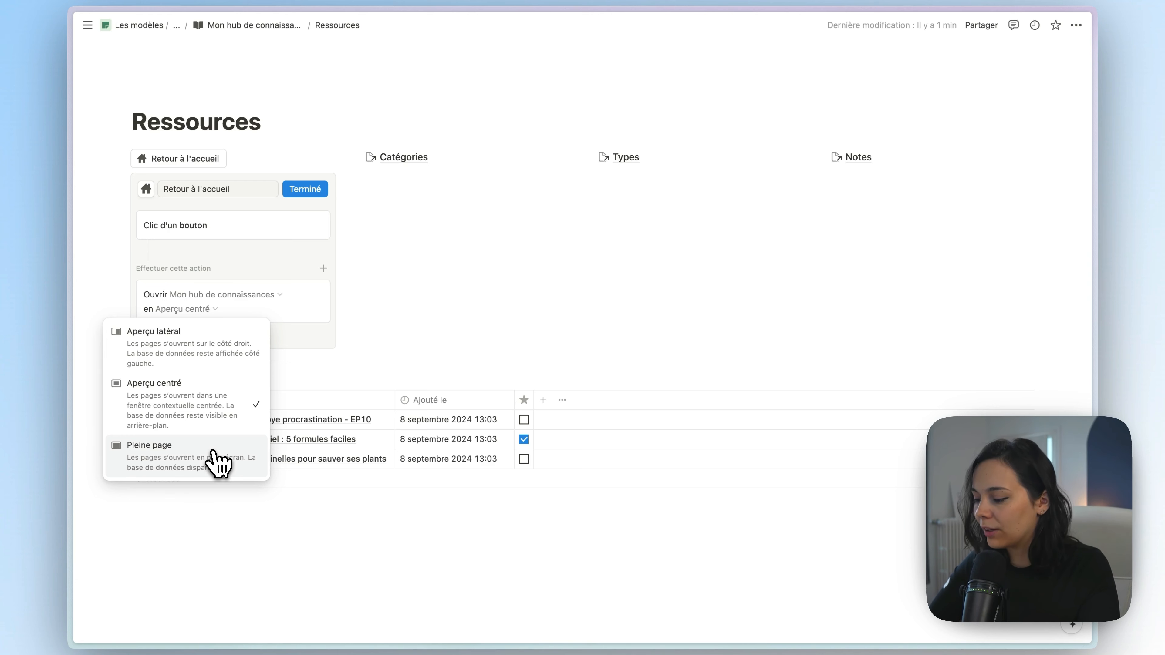
pyautogui.click(215, 462)
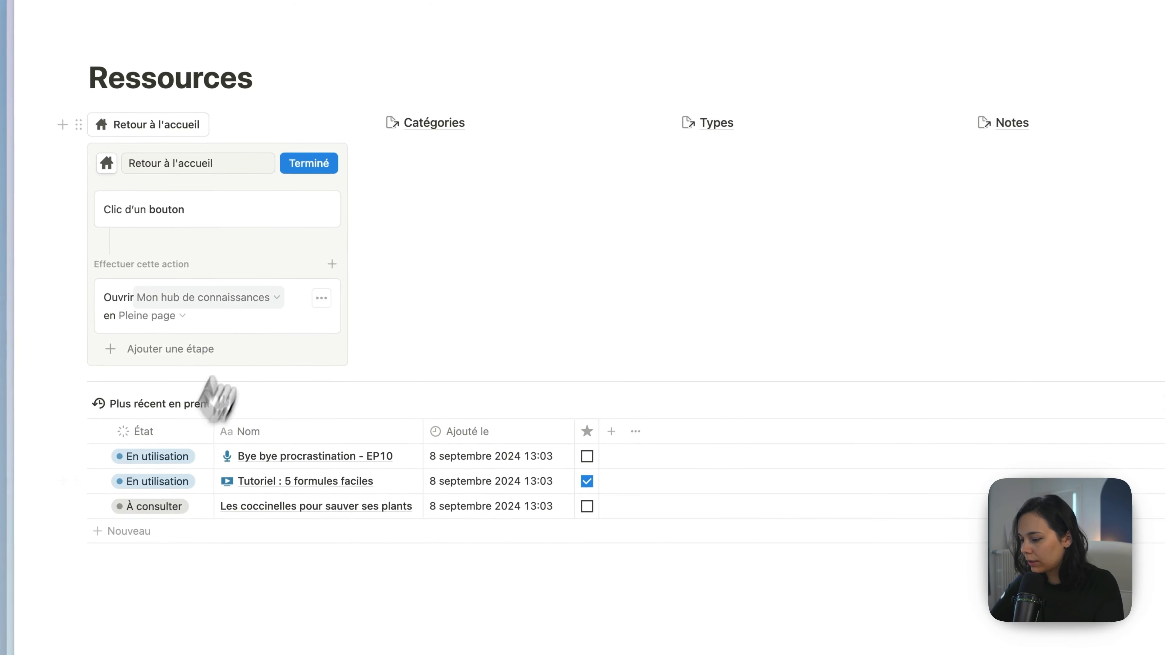
pyautogui.click(308, 165)
# Test the « Retour à l'accueil » button, and reopen the Ressources page from the hub
pyautogui.click(147, 124)
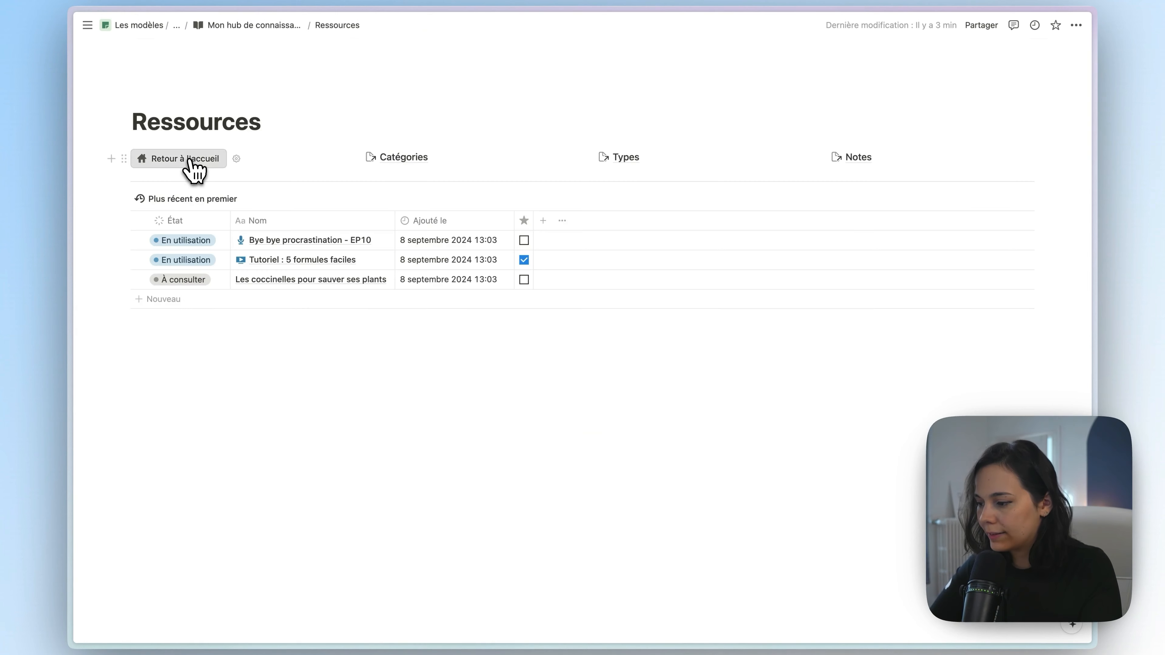
pyautogui.click(188, 160)
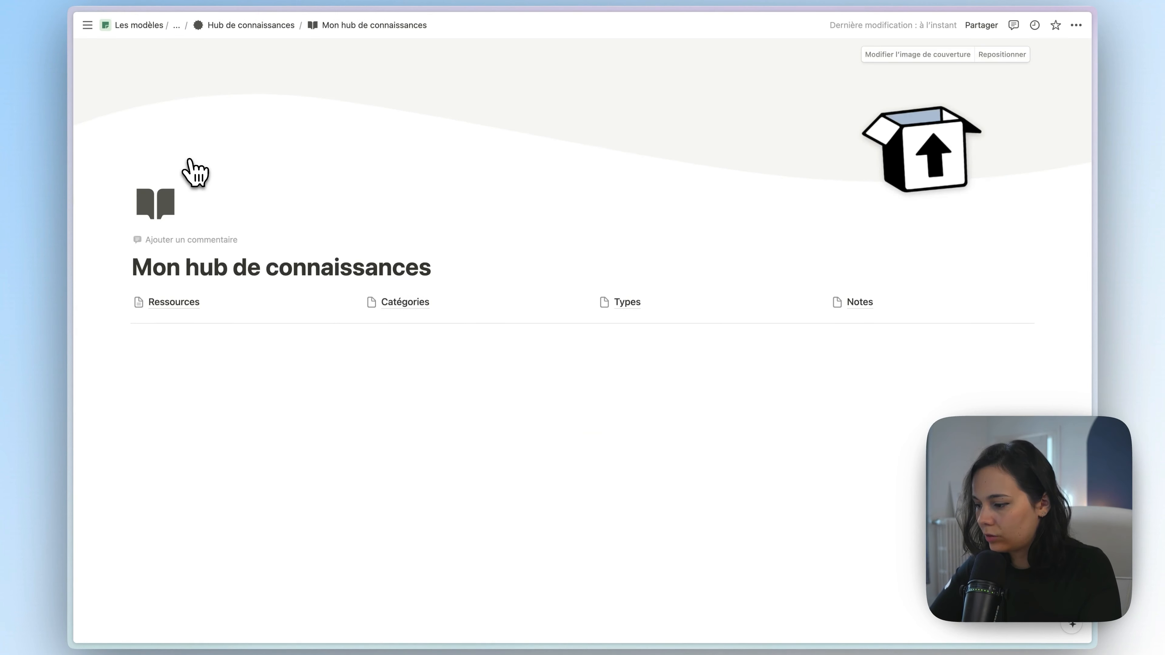
pyautogui.moveTo(261, 314)
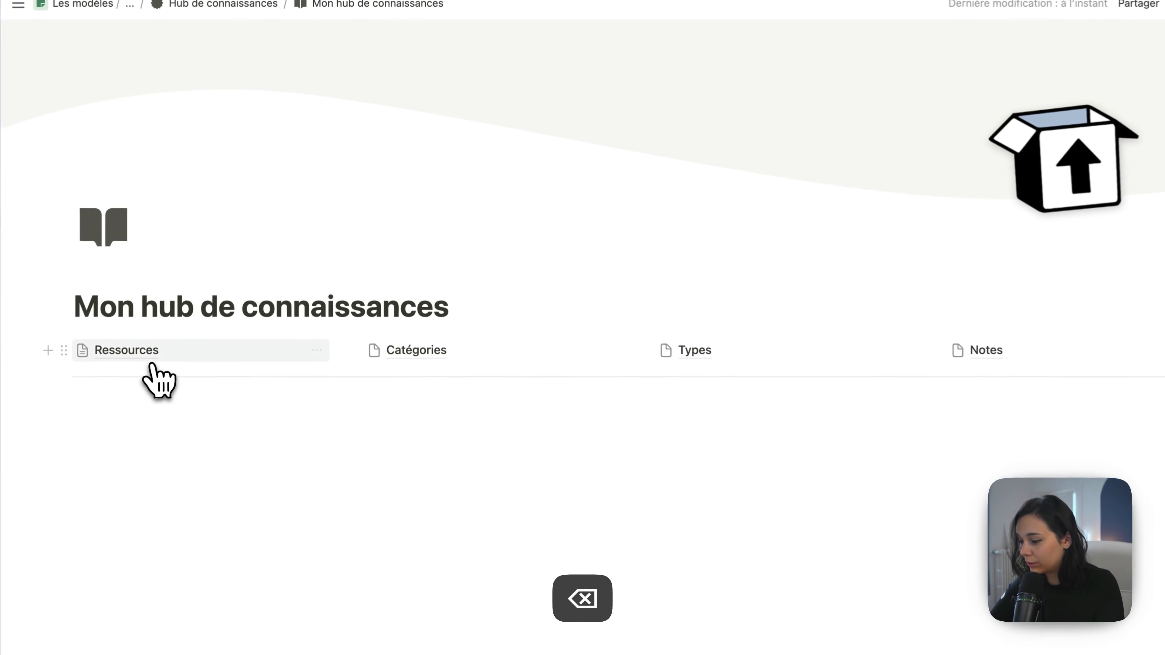
pyautogui.click(179, 321)
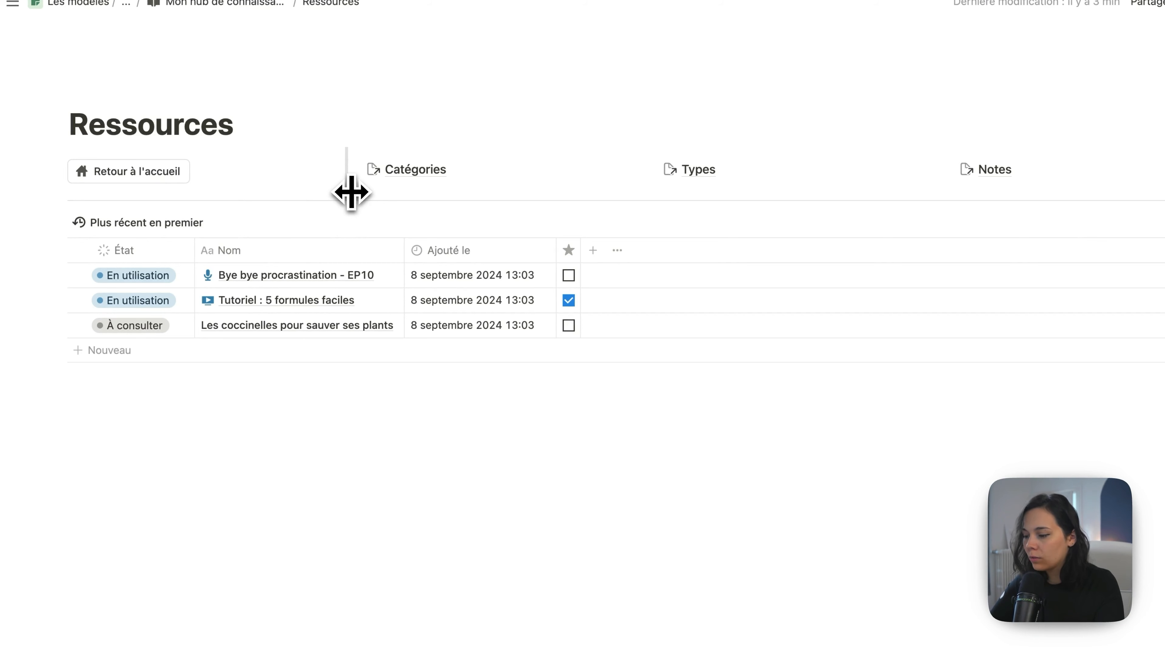
# Narrow the first three navigation columns so Catégories, Types and Notes sit closer to the return button
pyautogui.moveTo(351, 193); pyautogui.dragTo(302, 193)
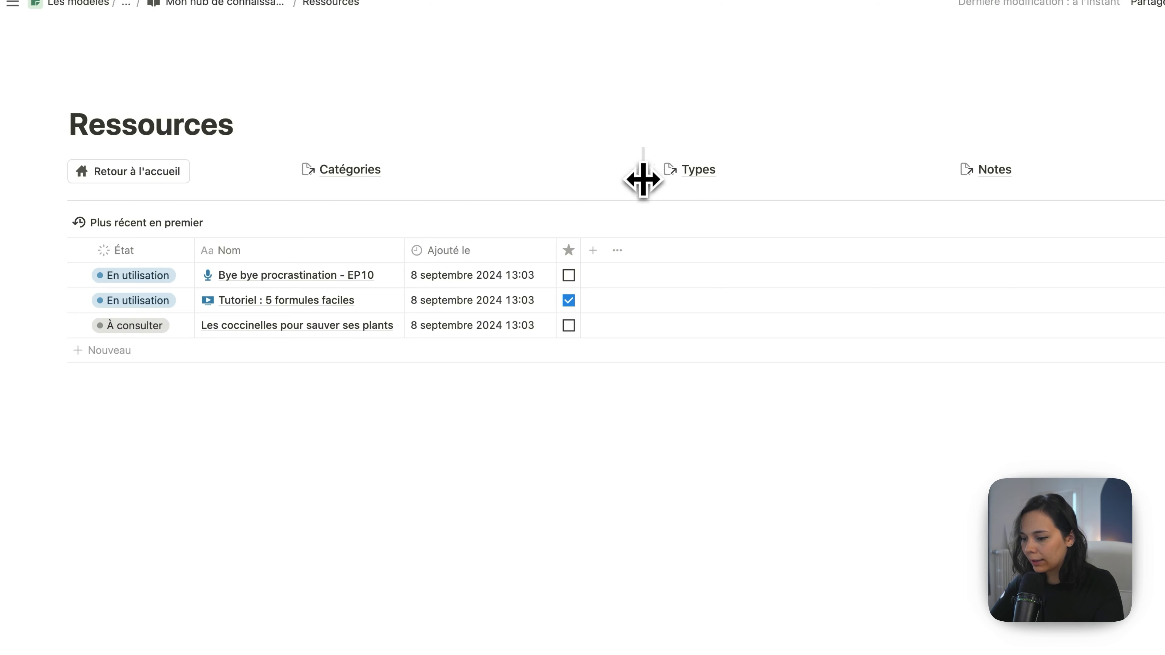
pyautogui.moveTo(644, 188); pyautogui.dragTo(475, 208)
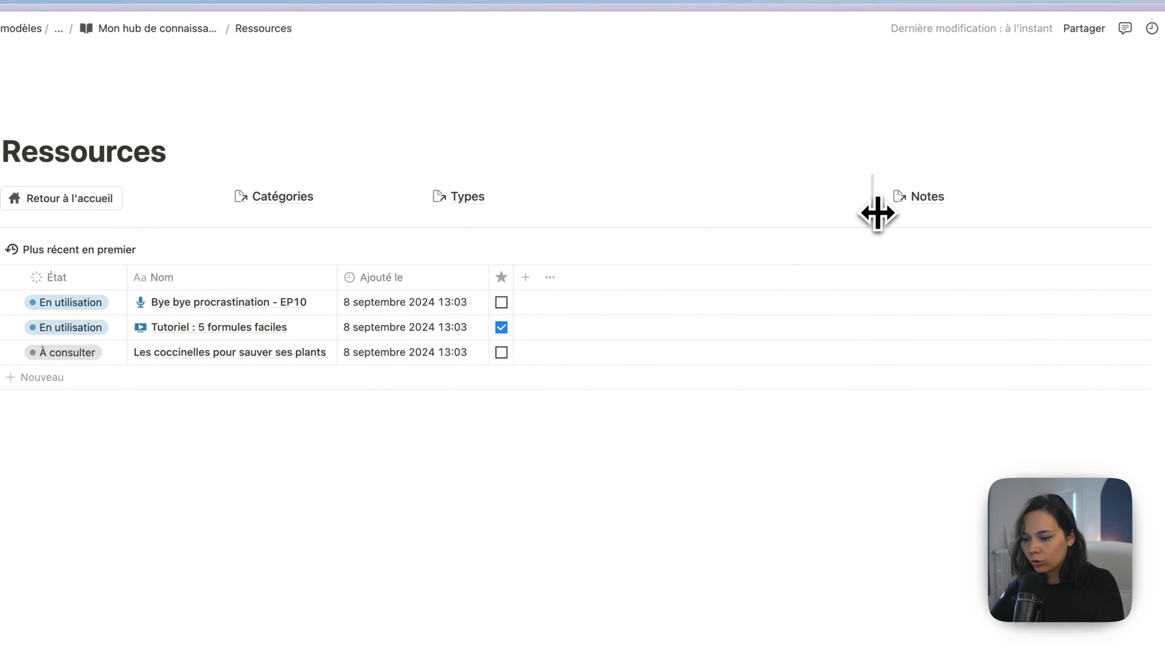
pyautogui.moveTo(878, 213); pyautogui.dragTo(652, 237)
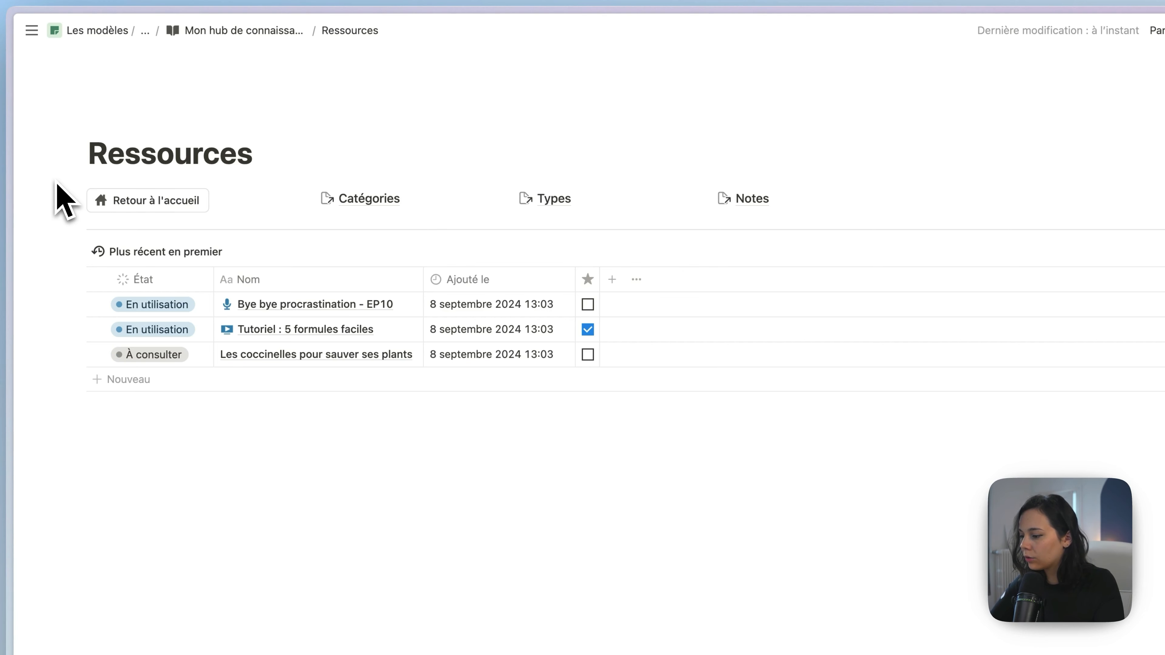
# Copy the navigation row together with the divider beneath it from the Ressources page
pyautogui.moveTo(64, 199); pyautogui.dragTo(784, 252)
pyautogui.moveTo(713, 232); pyautogui.dragTo(713, 232)
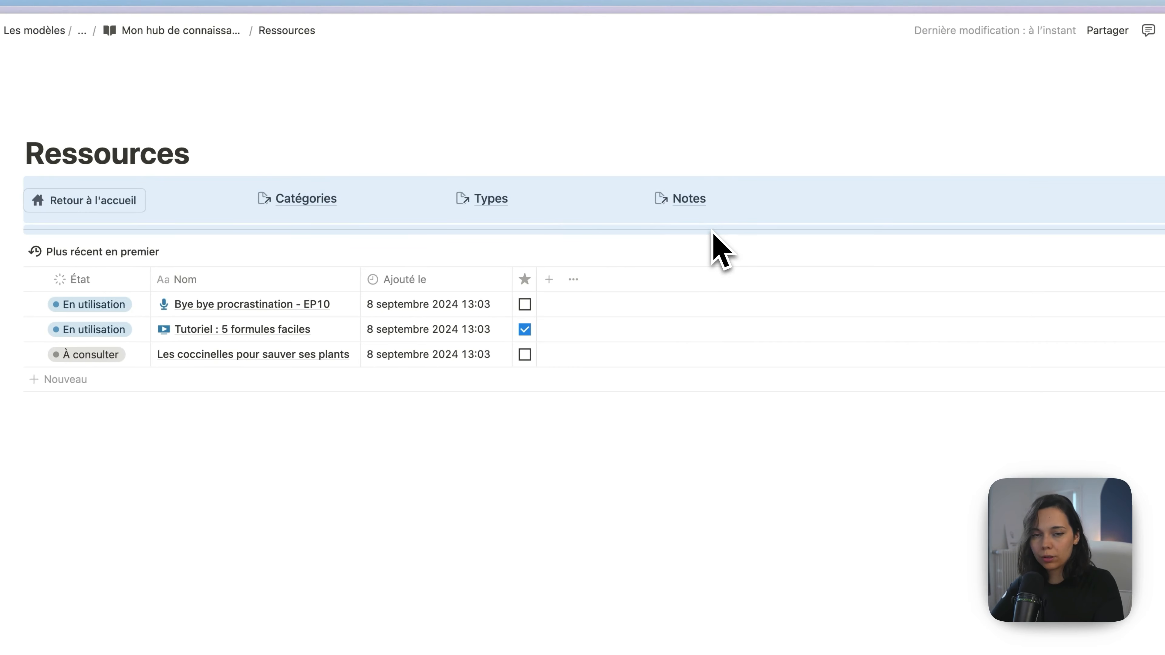
pyautogui.press('super+c')
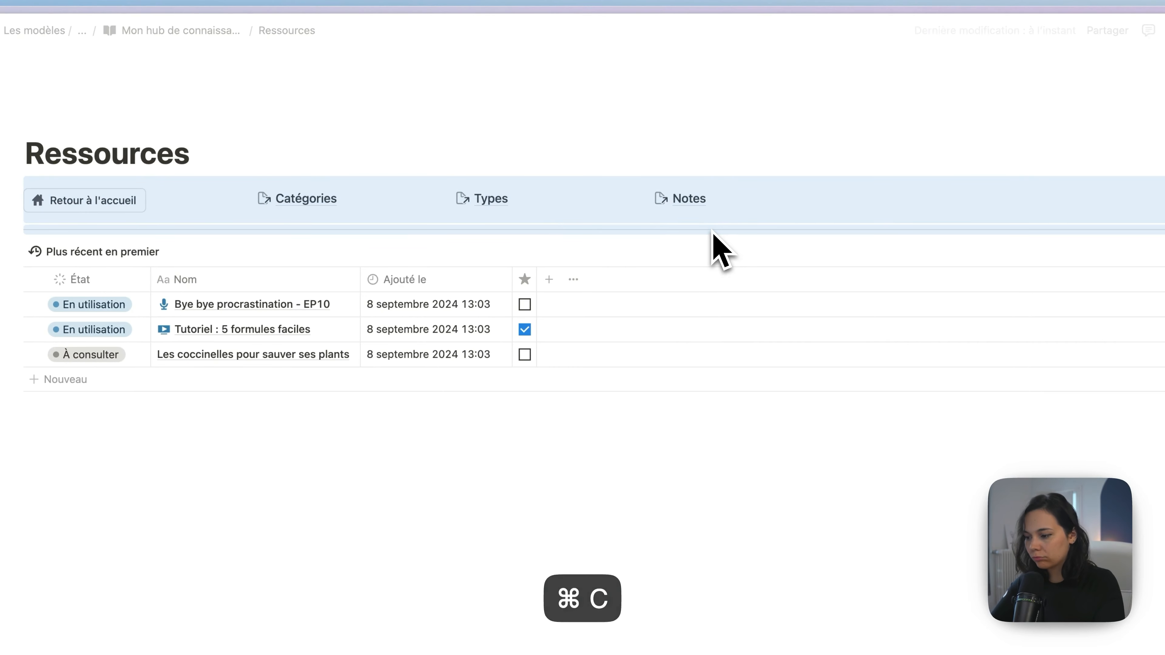
# Open the Catégories page and set it to full width (Pleine largeur)
pyautogui.click(306, 199)
pyautogui.click(1132, 30)
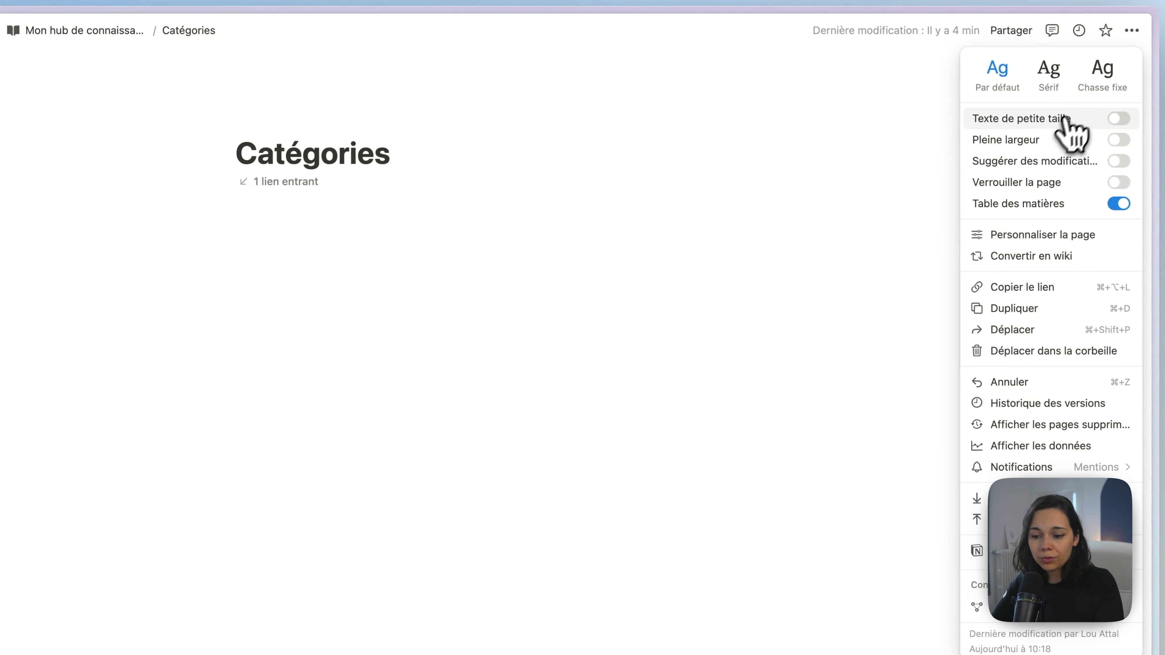
pyautogui.click(1048, 140)
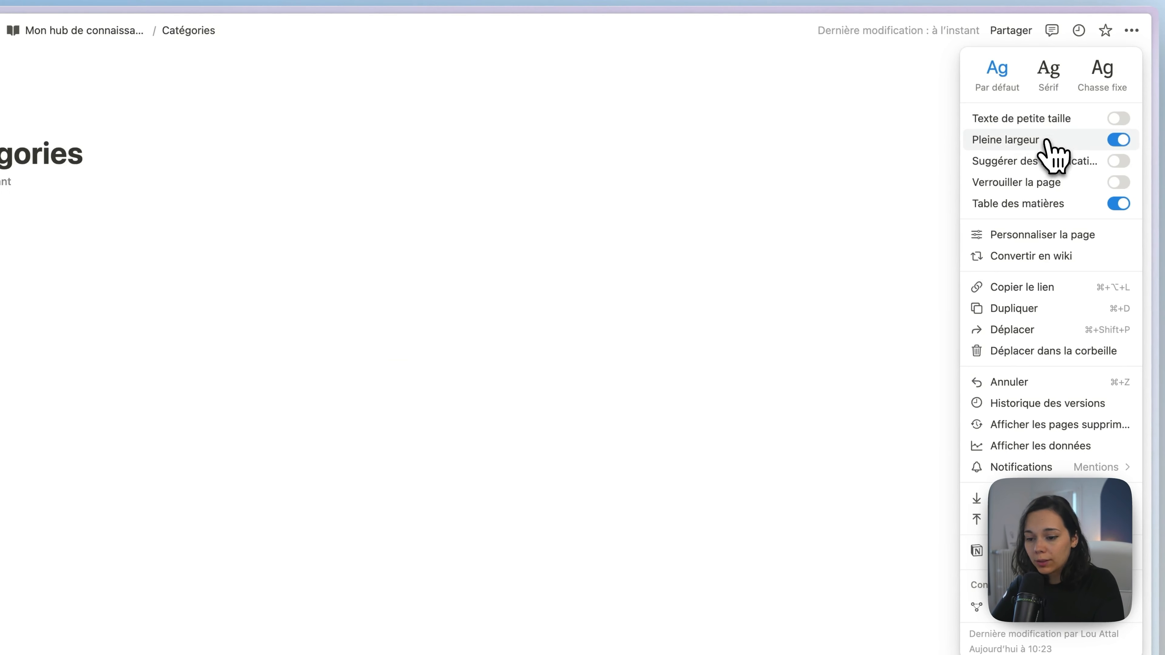
# Paste the copied navigation row and divider into the Catégories page body without synchronising them
pyautogui.click(279, 205)
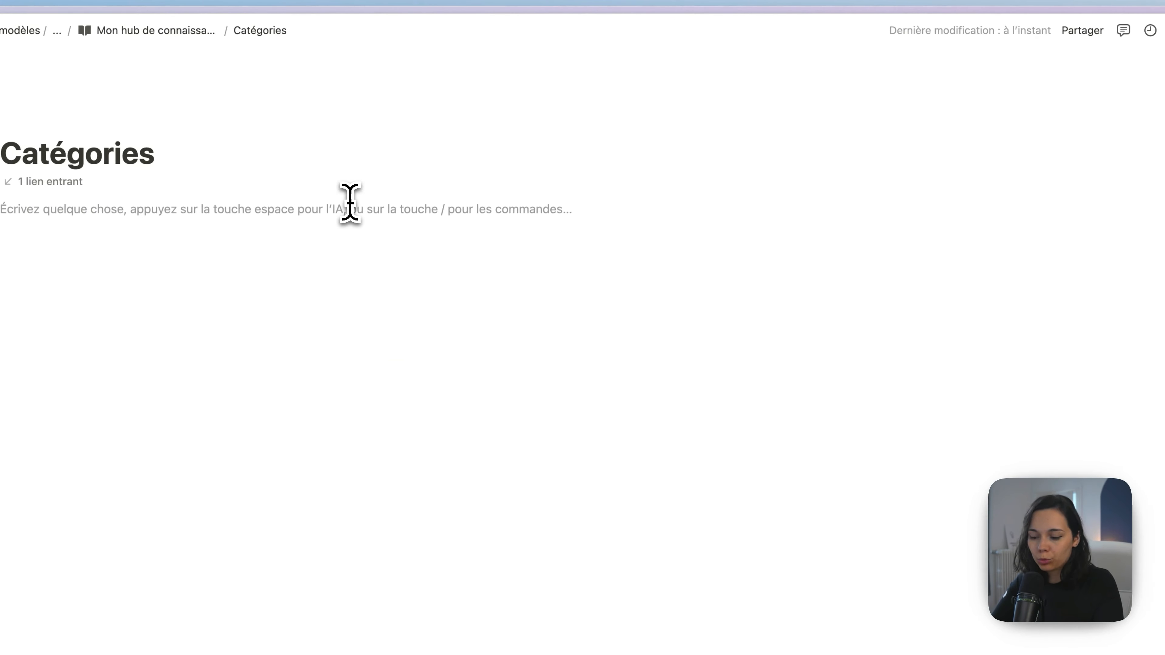
pyautogui.press('super+v')
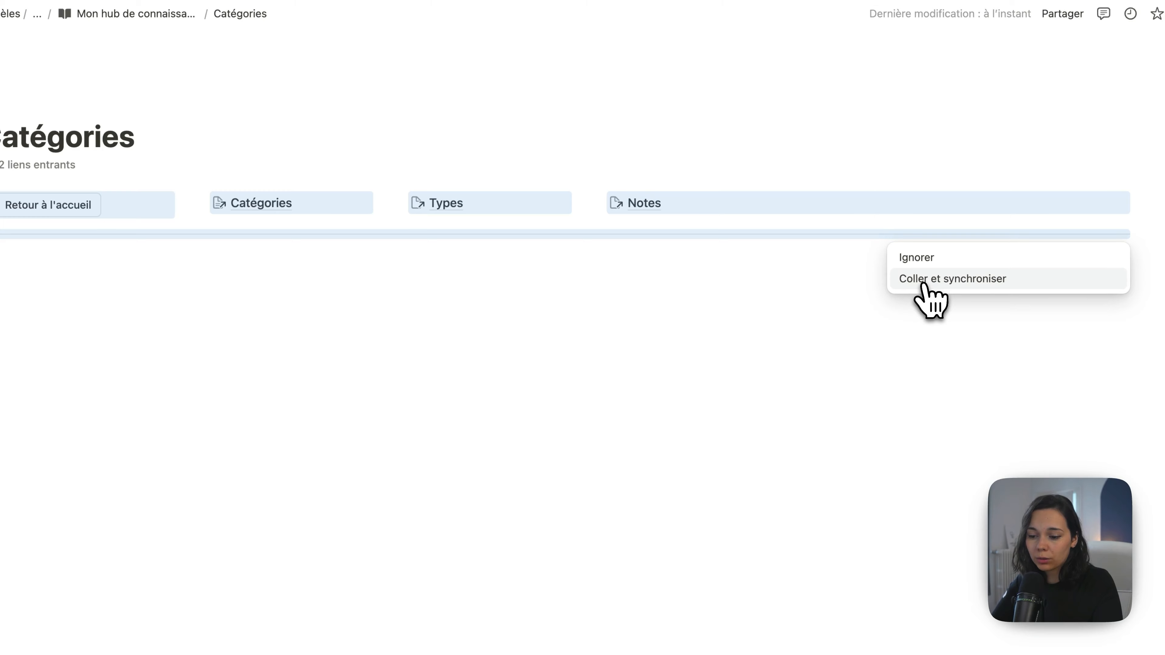
pyautogui.click(920, 266)
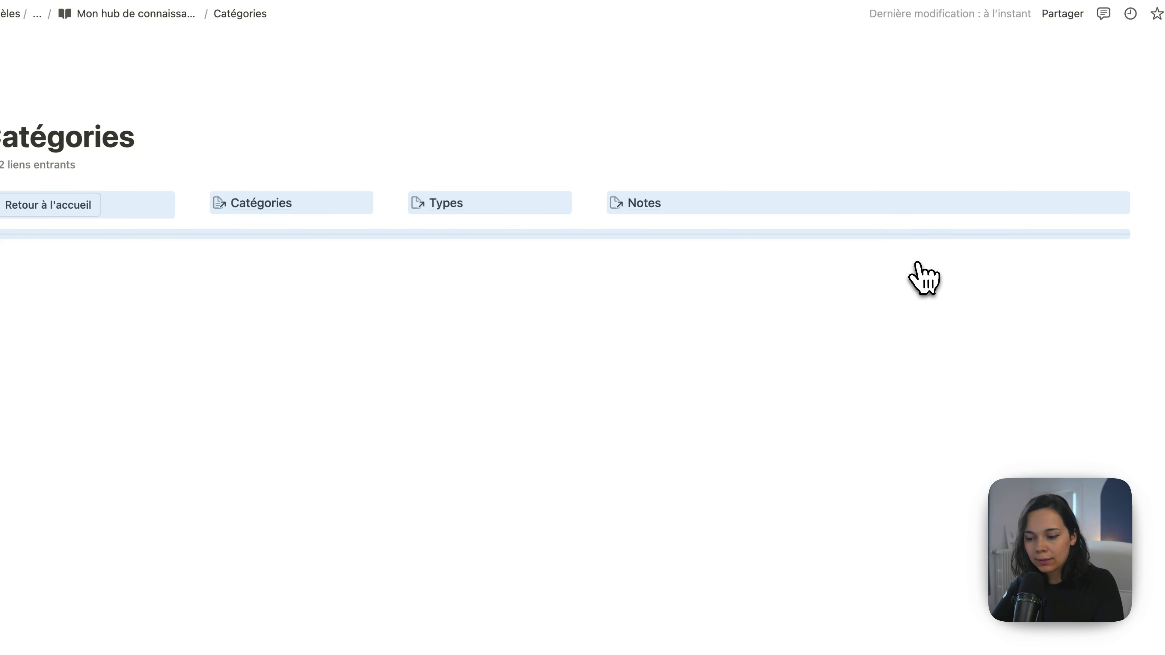
# Replace the Catégories link in the Catégories page's navigation row with a link to the Ressources page
pyautogui.click(397, 225)
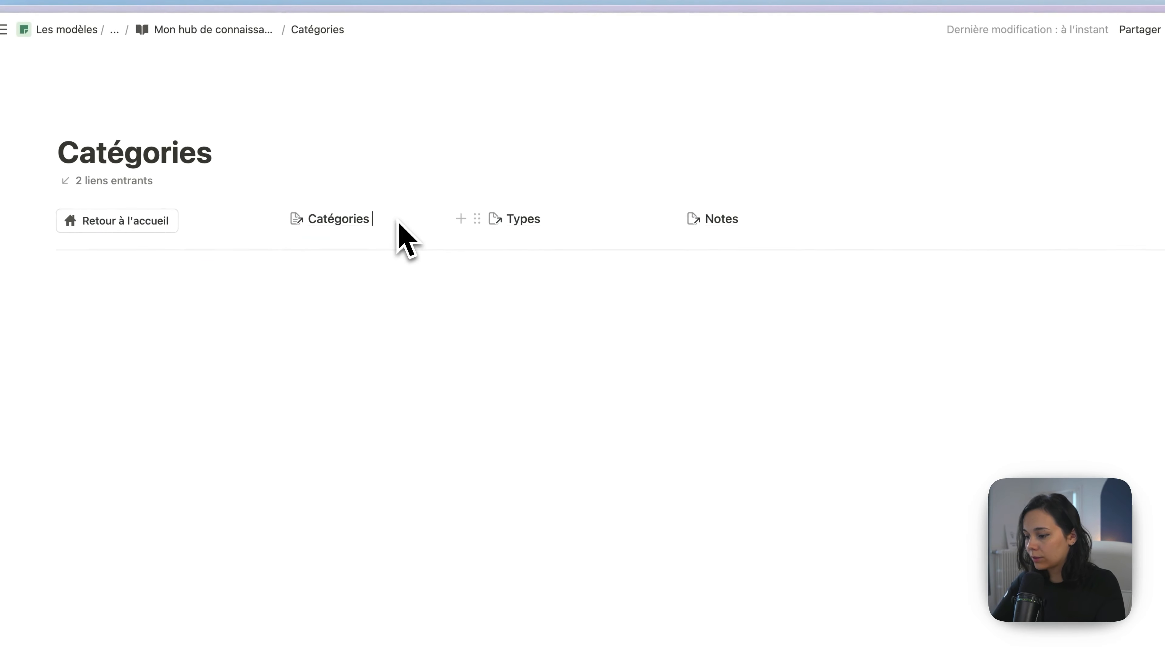
pyautogui.press('BackSpace')
pyautogui.press('BackSpace')
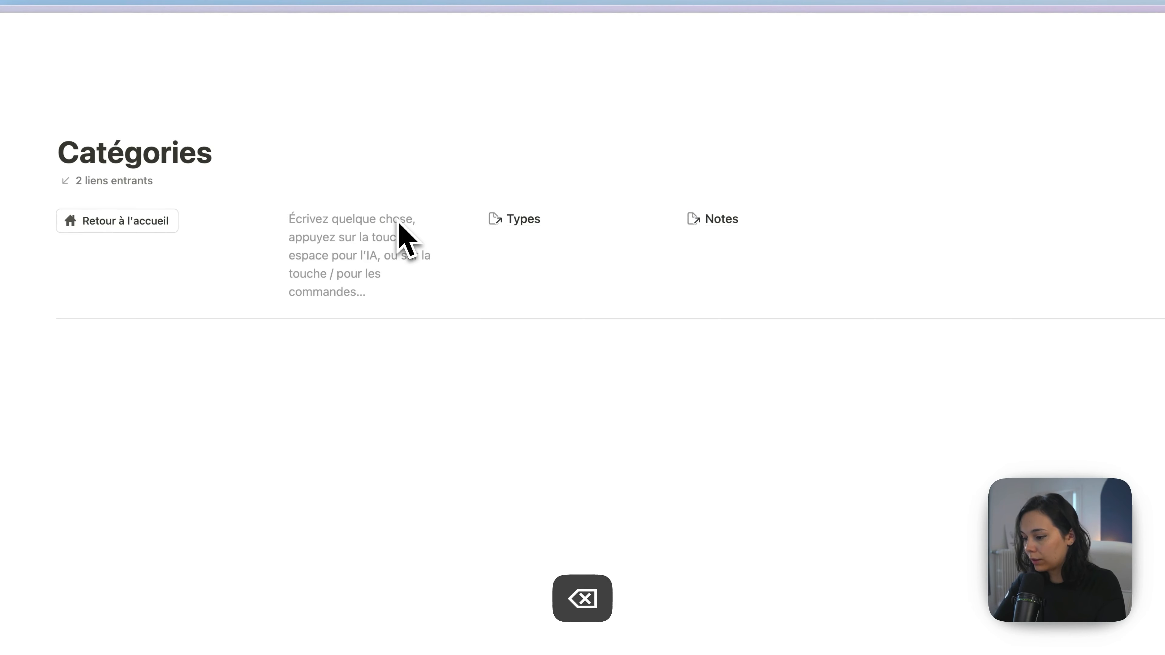
pyautogui.write('@')
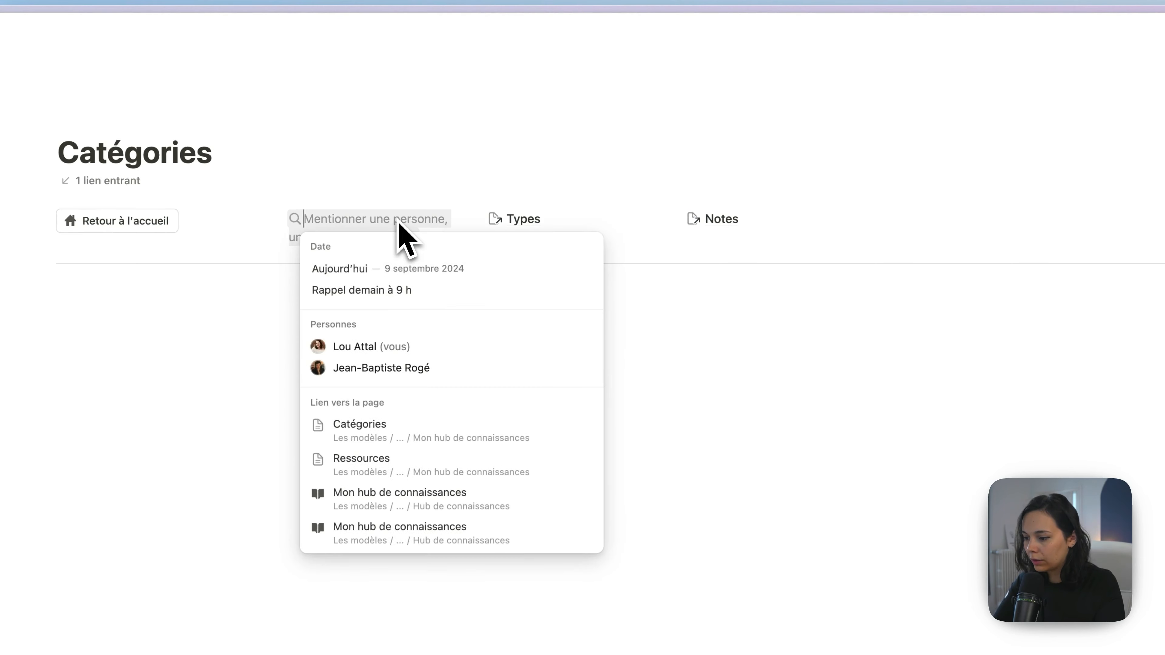
pyautogui.write('resso')
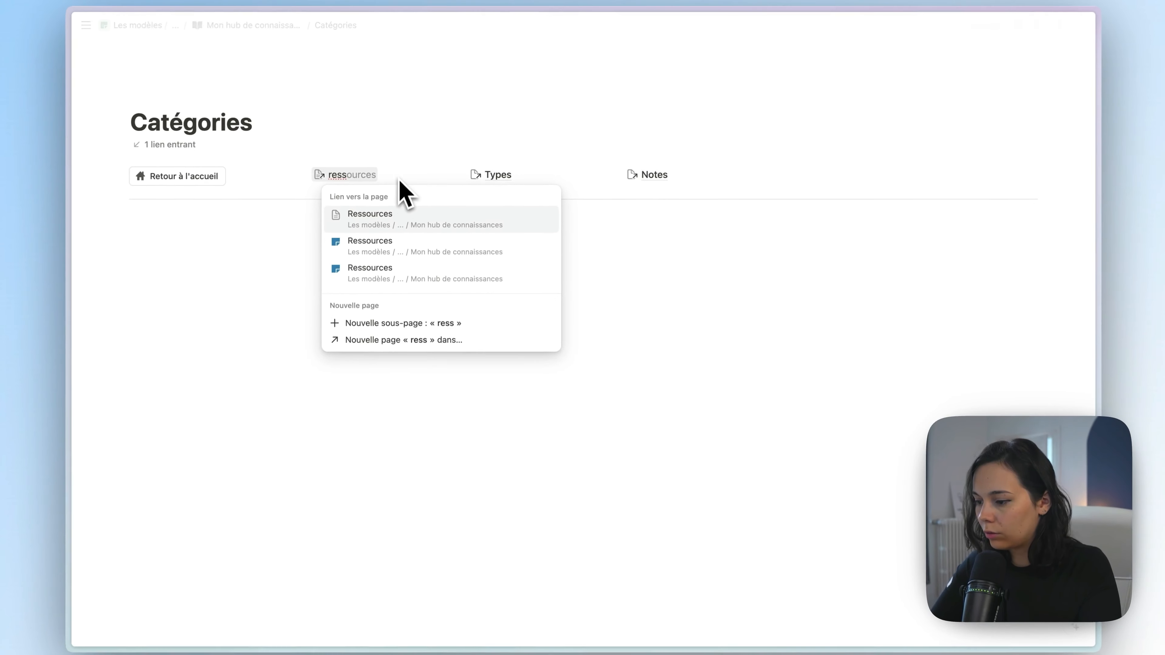
pyautogui.click(410, 276)
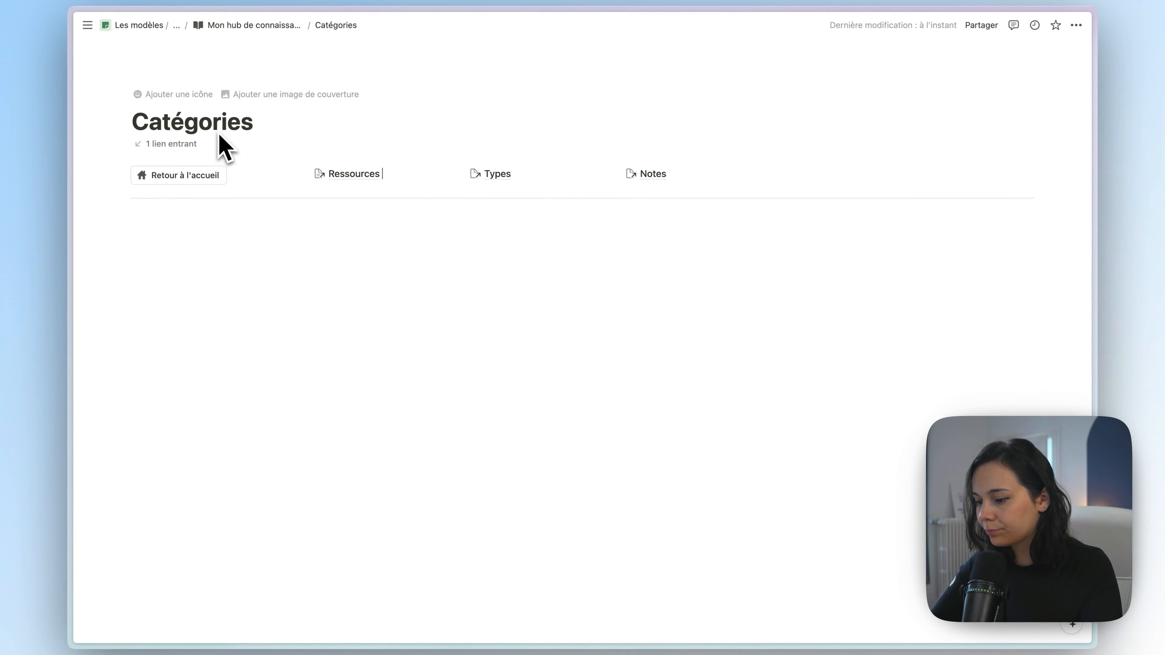